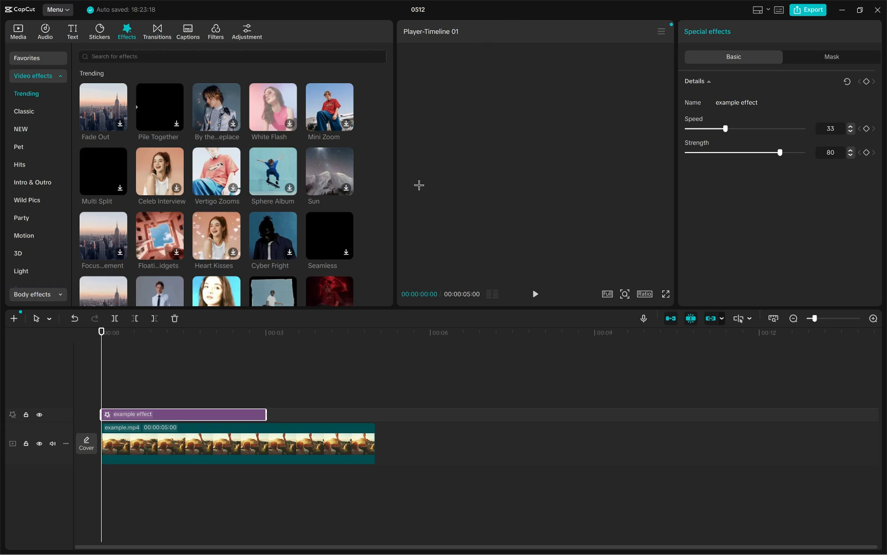
Step: Write the heading "Maxxing Out Editing" and the subheading "4 step plan" as an on-screen text annotation over the preview
click(427, 107)
text(Mxx)
key(BackSpace)
key(BackSpace)
text(axxing Out )
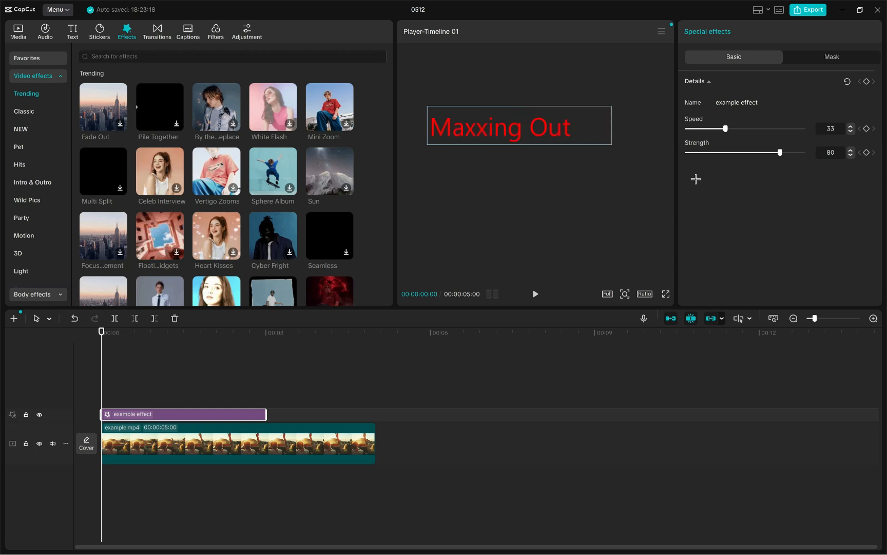
text(Editing)
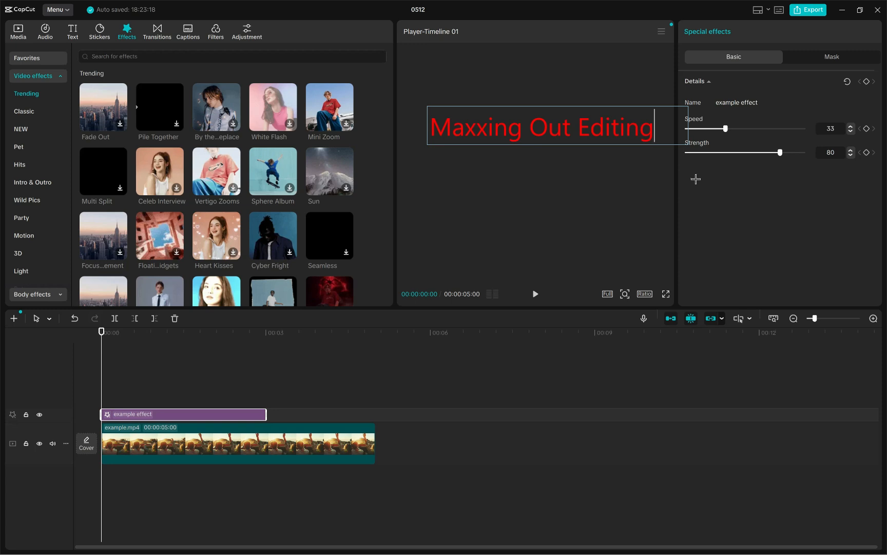
key(Return)
key(Return)
text(4 step plan)
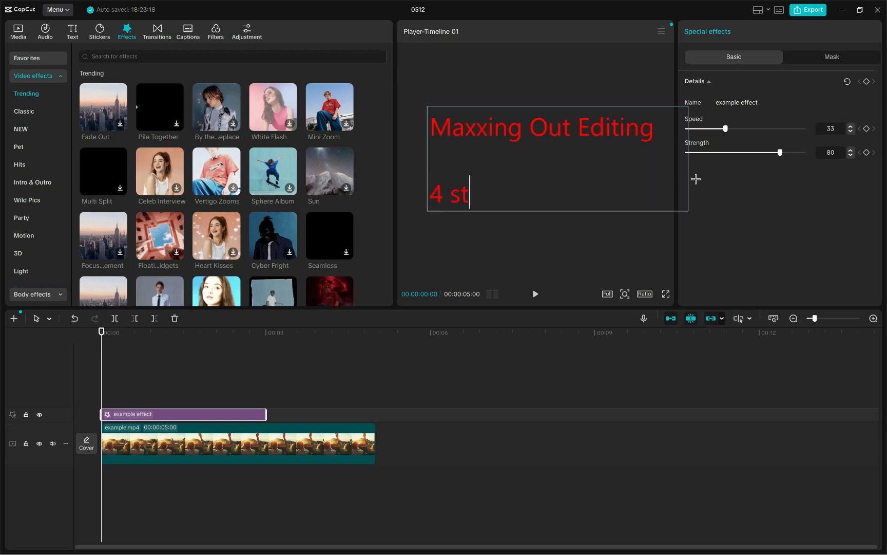
Step: Add the annotation lines "1. edit my first video" and "2. become good at editing" below the subheading
key(Return)
key(Return)
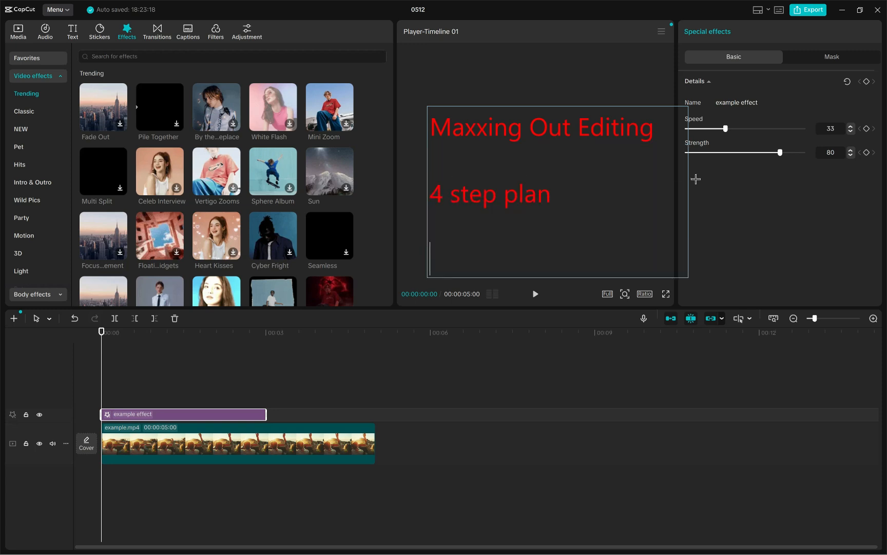
text(1. edit my first video)
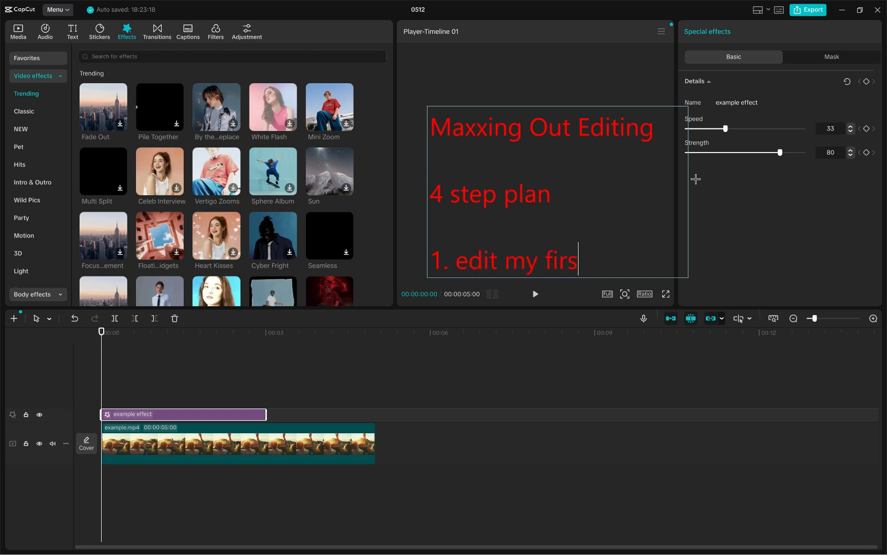
key(Return)
key(Return)
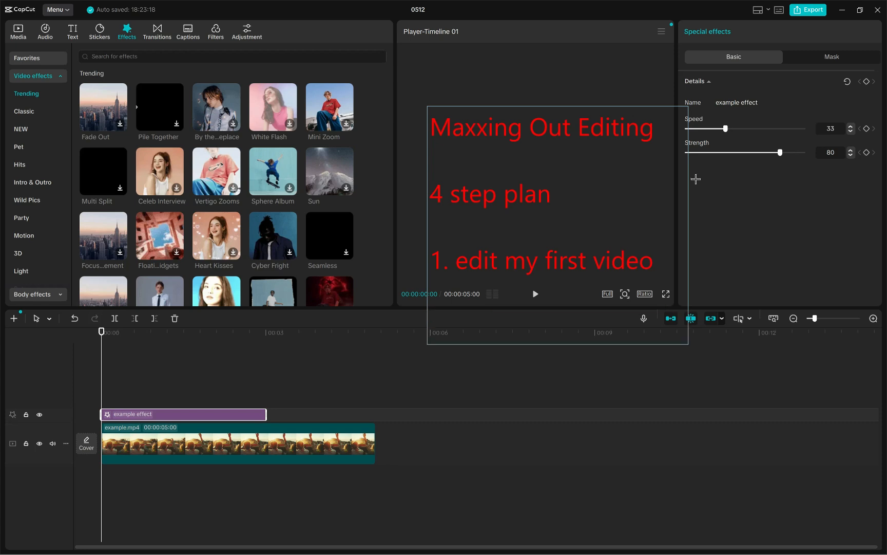
text(2. become)
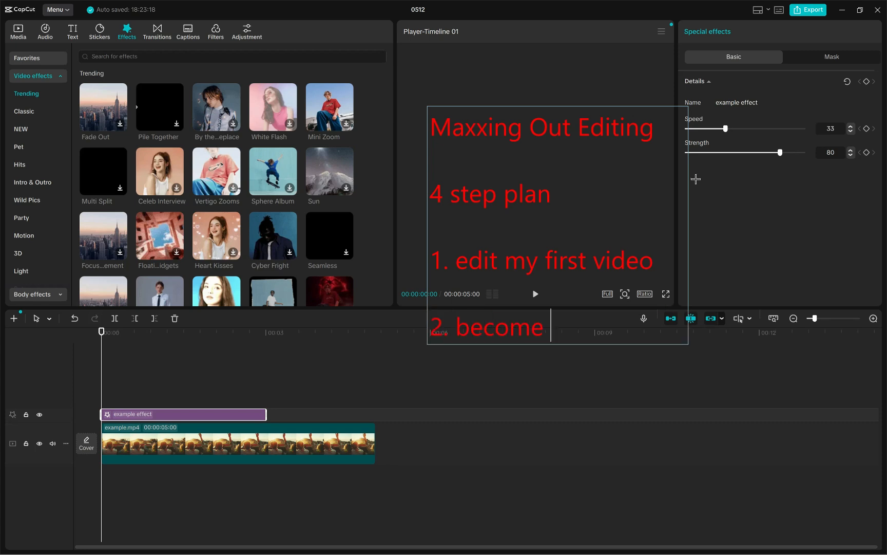
text( good at editing)
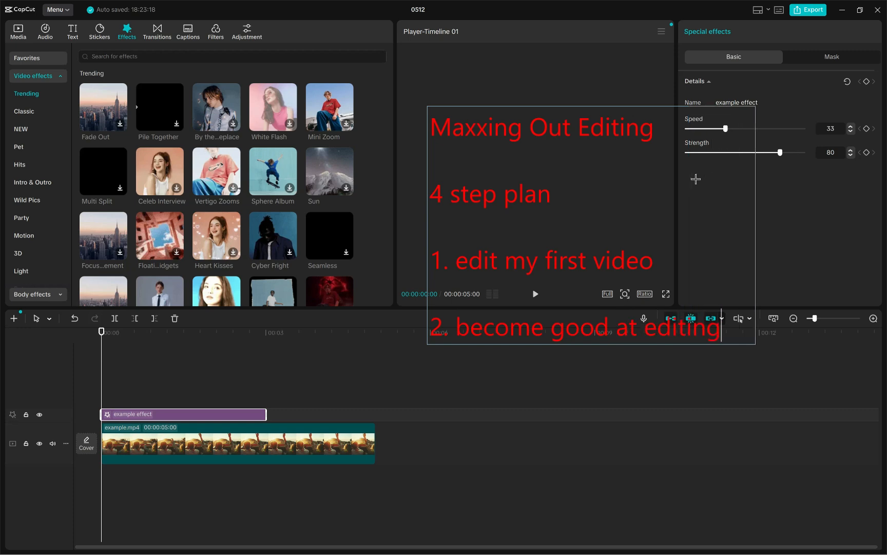
Step: Add the third plan item, "3. get praised for good editing", to the annotation
key(Return)
text(])
key(BackSpace)
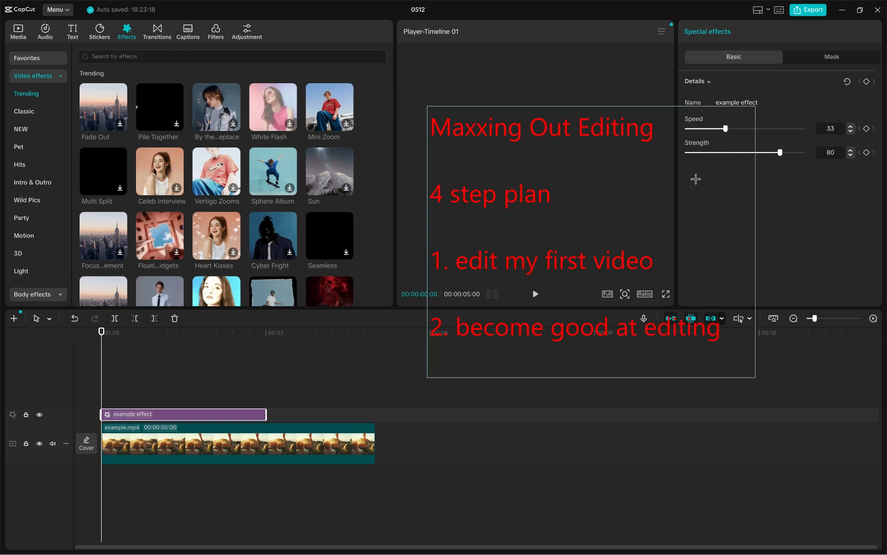
text(3.)
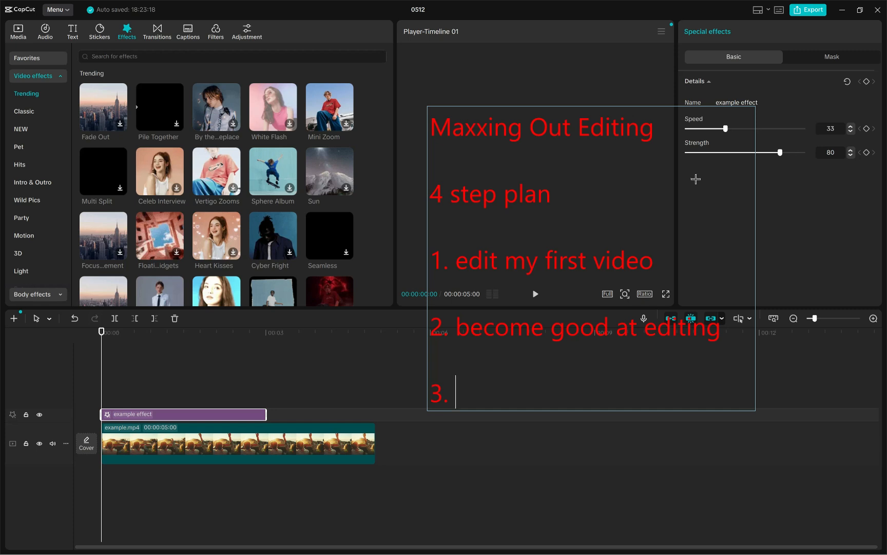
text(get pra)
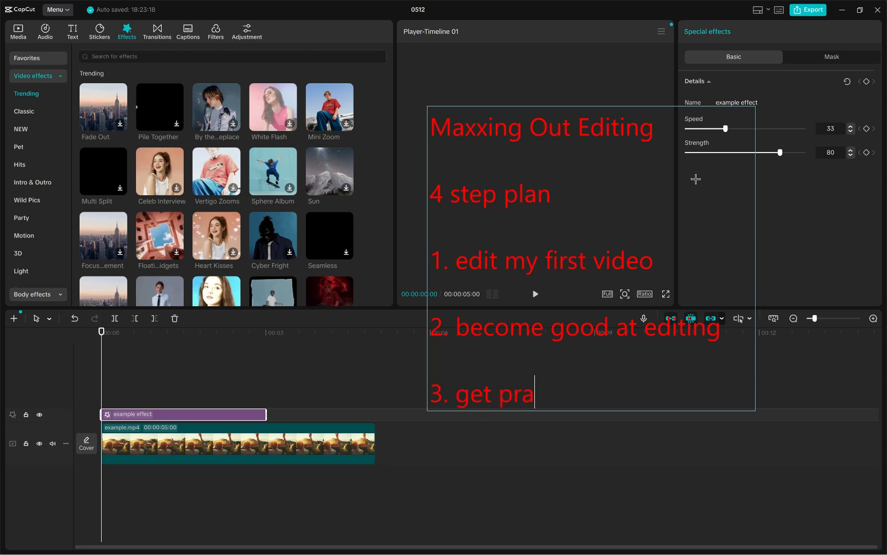
text(ised for good )
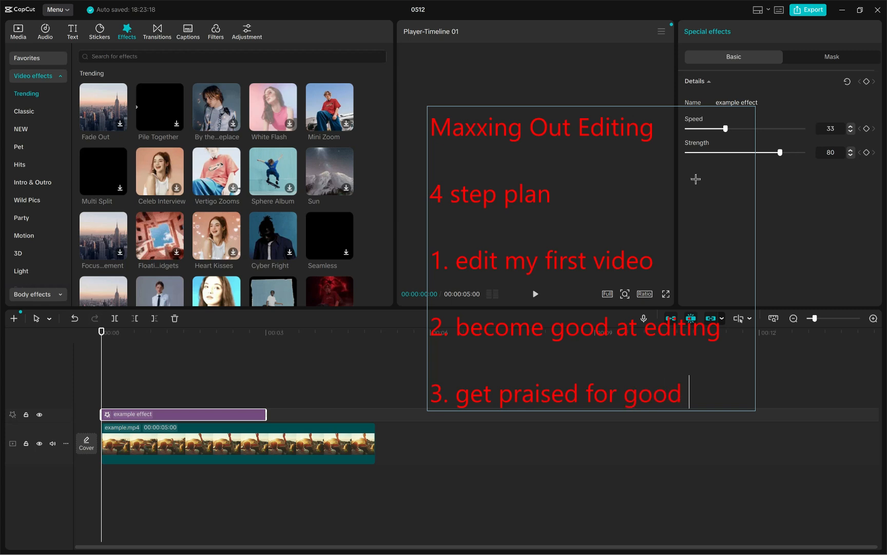
text(editing)
key(Return)
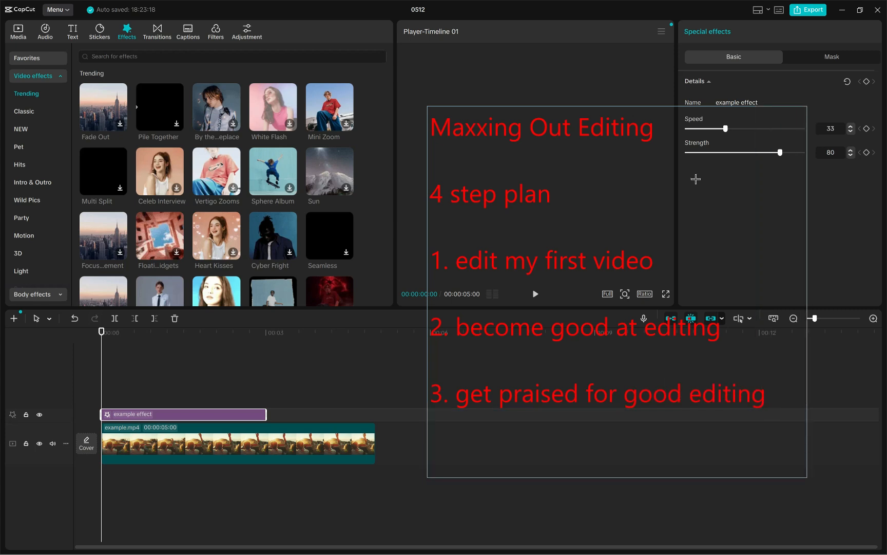
Step: Start item "4." in the annotation and insert the line "80% said yes i am good at editing" above it
text(4.)
key(BackSpace)
key(Up)
text(80% fo)
key(BackSpace)
key(BackSpace)
text(g)
key(BackSpace)
text(s)
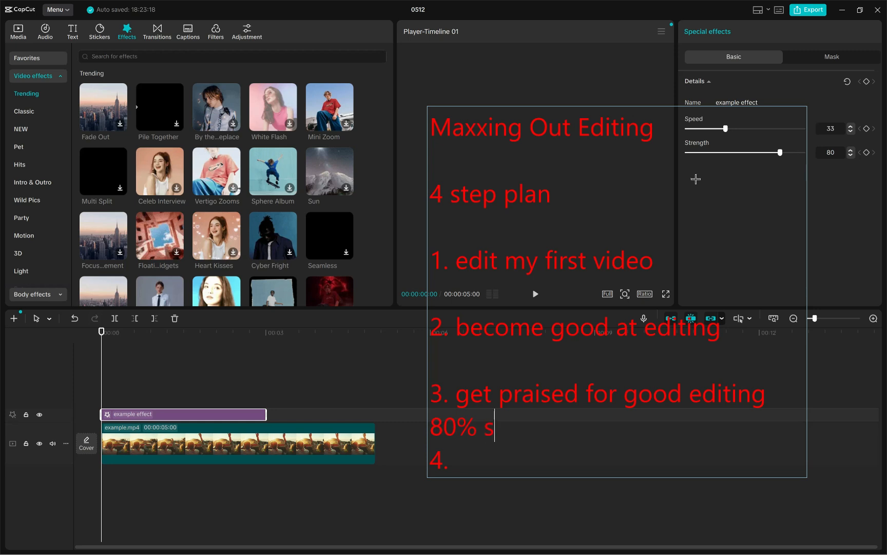
text(aid yes i am goo)
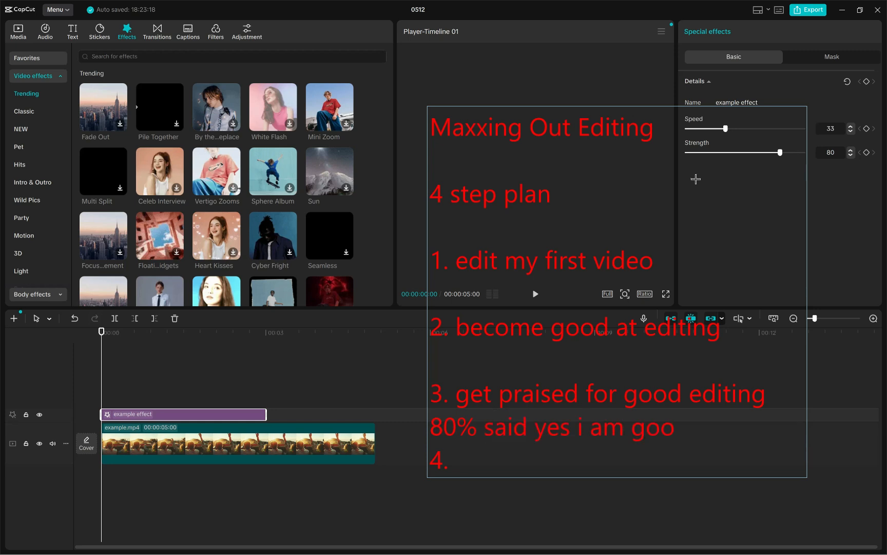
text(d at editing)
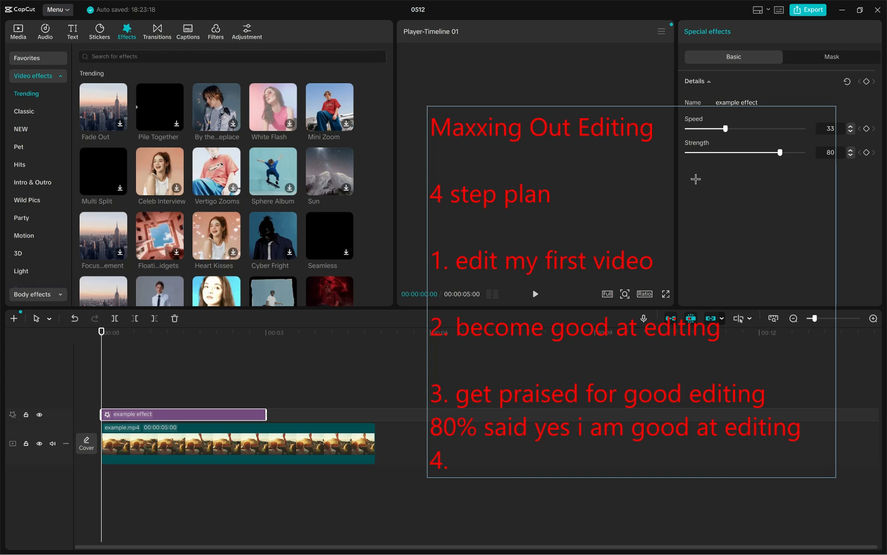
Step: Complete item 4 with "edit my first short film" and dismiss the text annotation
text(edit my first sho)
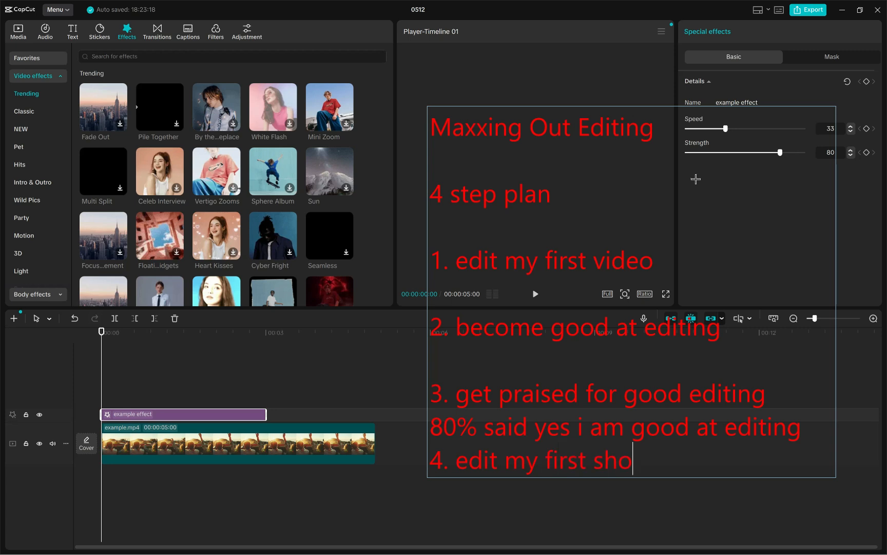
text(rt film)
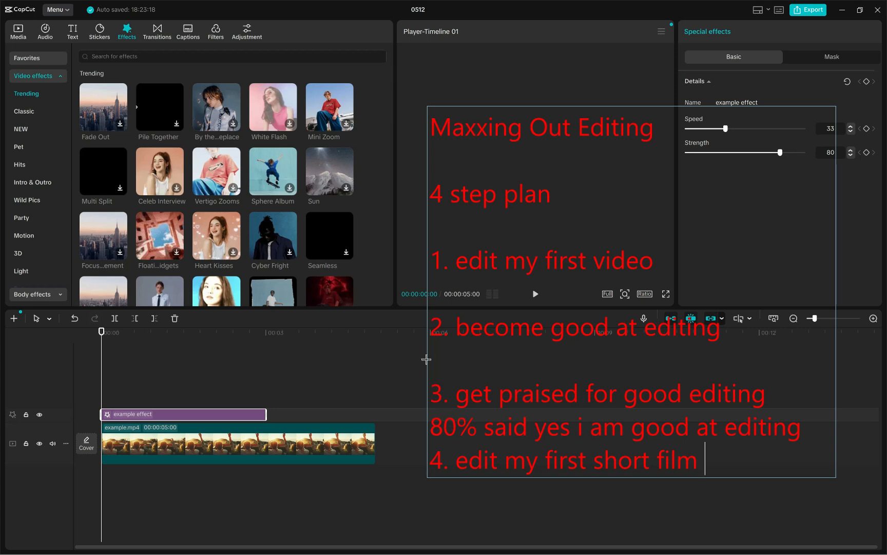
click(535, 25)
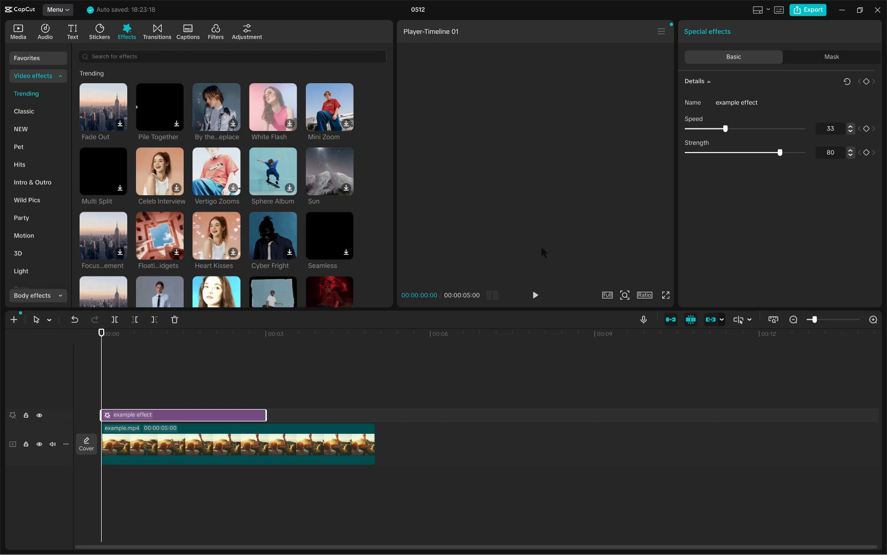
click(68, 11)
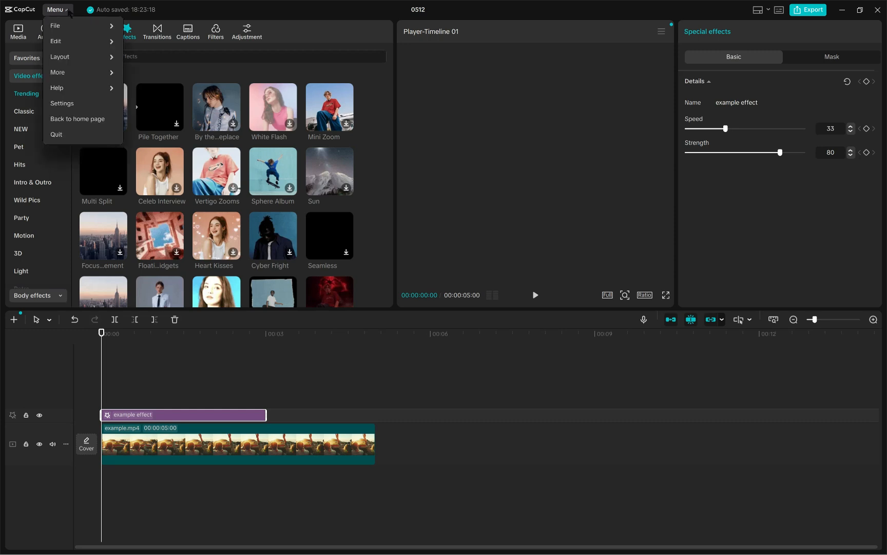
click(68, 11)
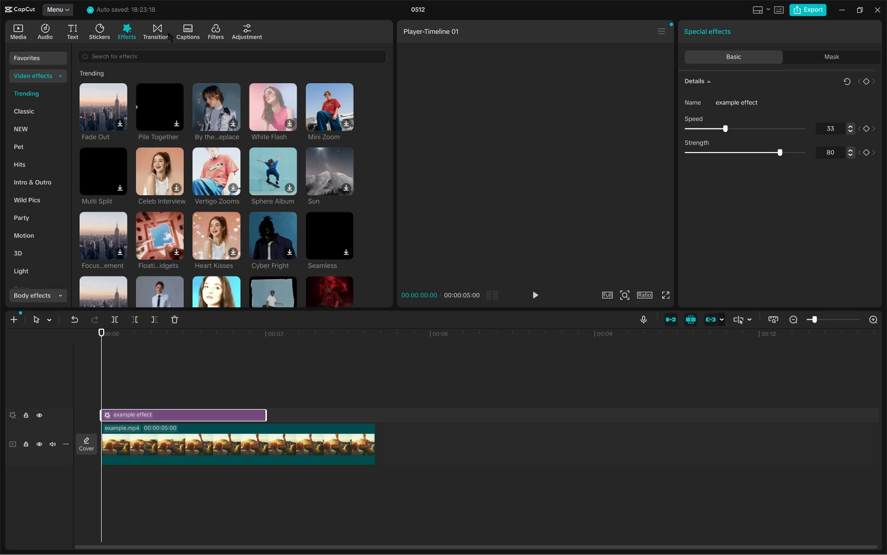
scroll(21, 182, down, 5)
scroll(20, 183, up, 5)
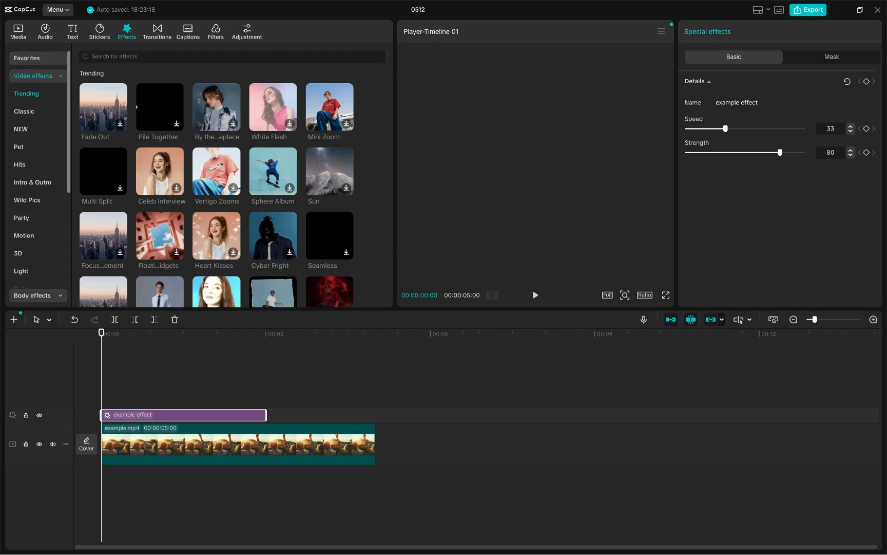
Step: Import the clips Maxxing Out YouTube Part 1-A and Part 1-B from the YOUTUBE folder on the Desktop into the project media
click(17, 36)
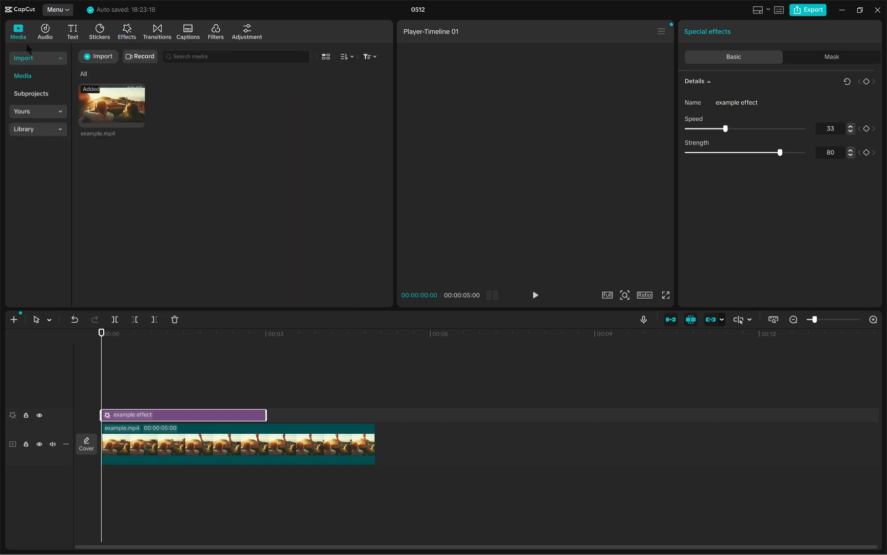
click(94, 58)
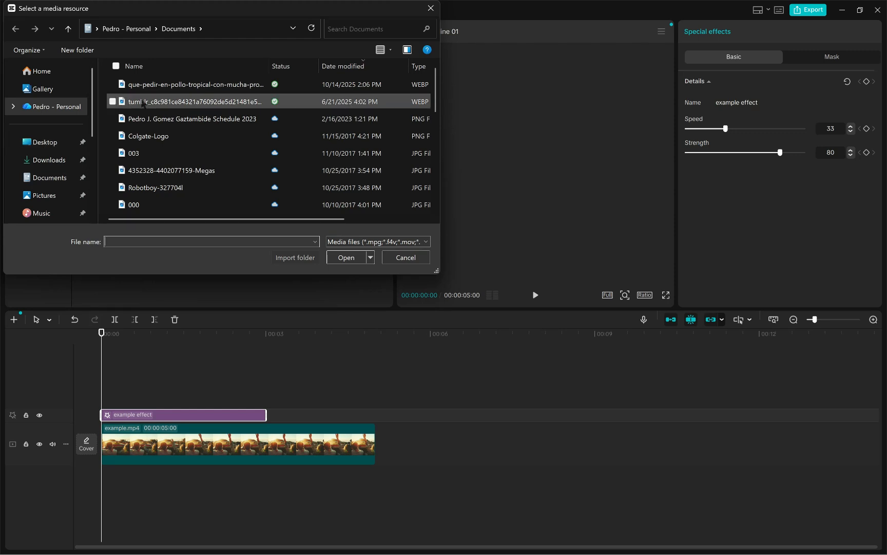
click(48, 143)
scroll(207, 166, down, 5)
double_click(272, 171)
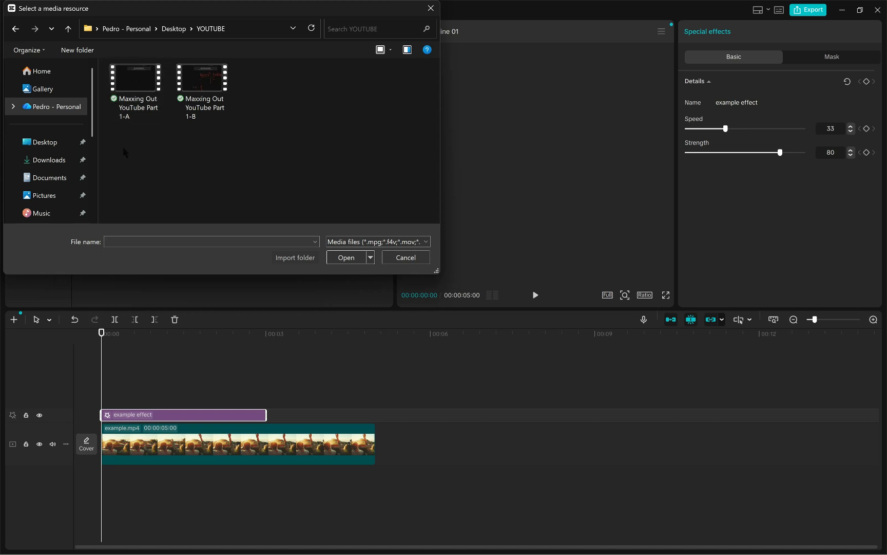
drag(124, 149, 204, 67)
click(347, 256)
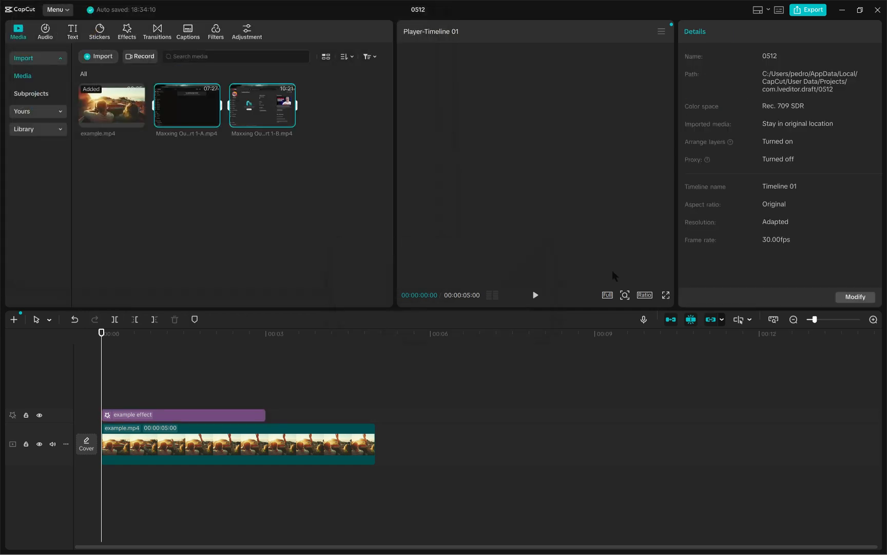
Step: Delete example.mp4 from the project media, including its clip on the timeline
mouse_move(188, 128)
right_click(115, 107)
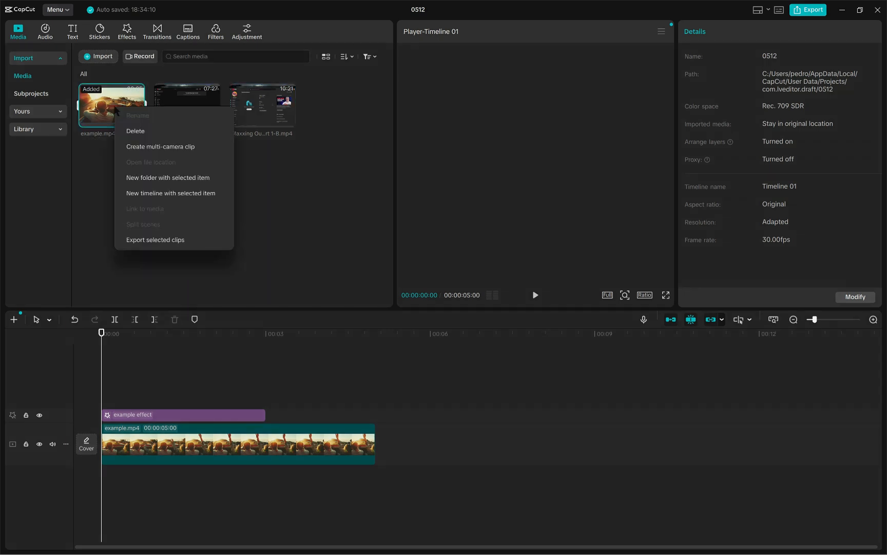
click(135, 131)
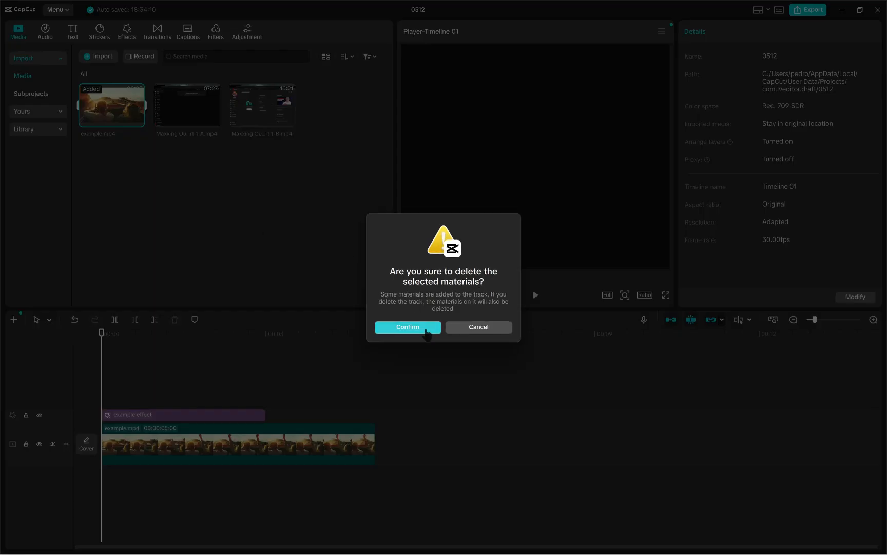
click(426, 333)
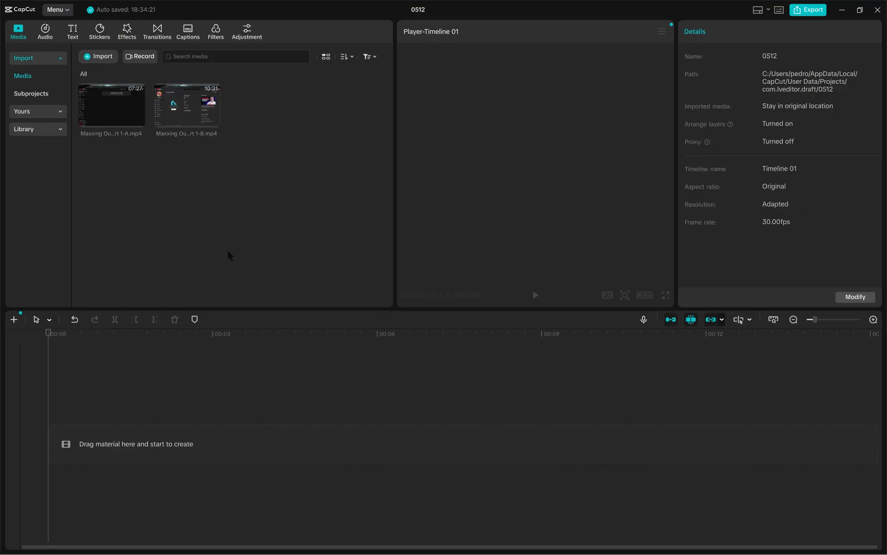
Step: Place the Part 1-A clip at the start of the timeline and the Part 1-B clip directly after it on the same track
click(111, 112)
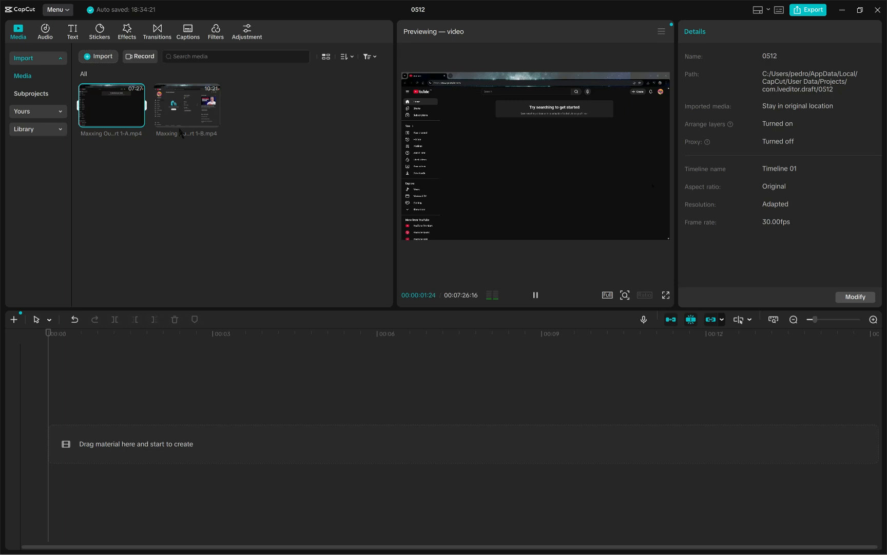
click(230, 201)
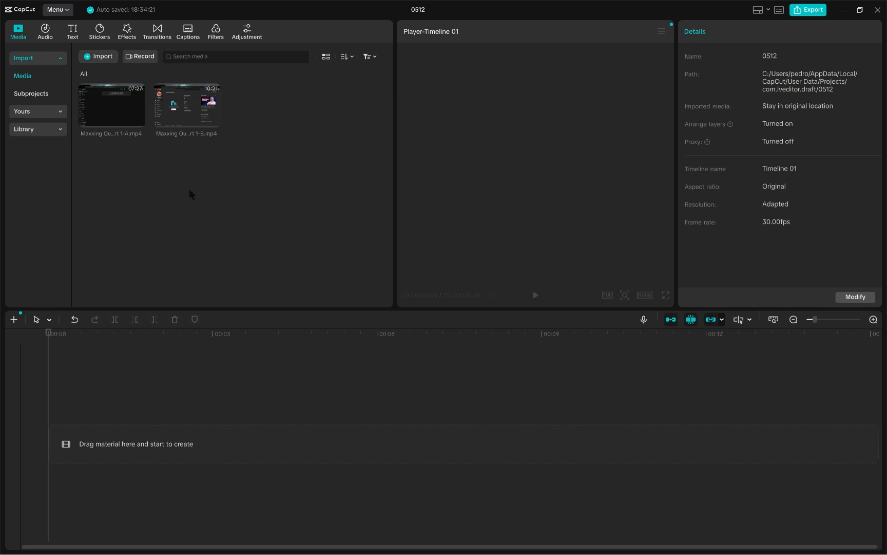
drag(111, 106, 111, 131)
drag(118, 106, 112, 435)
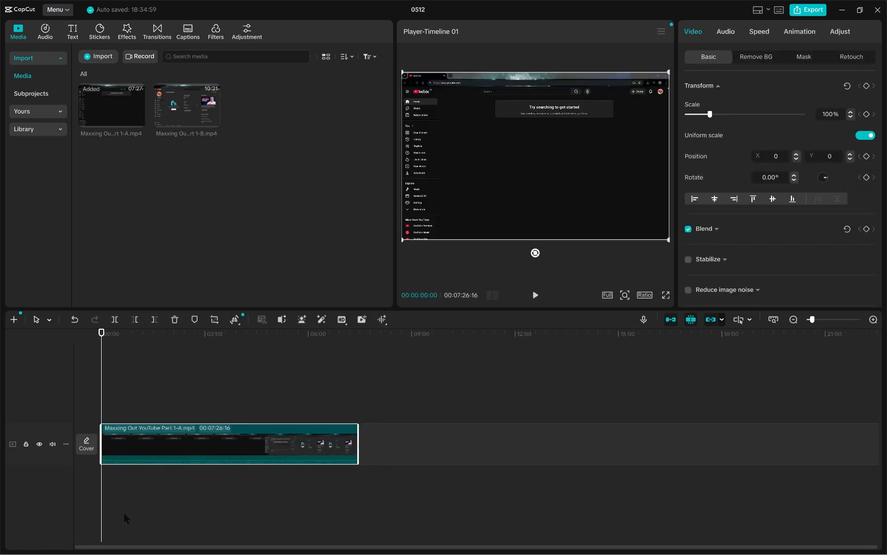
drag(101, 493, 41, 501)
drag(192, 111, 428, 444)
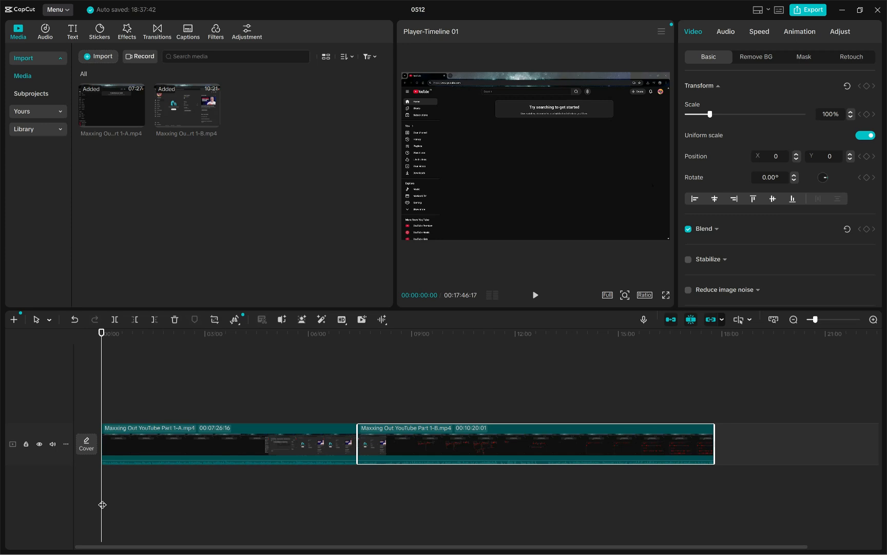
Step: Select the two timeline clips in turn, ending on Part 1-B, and scrub the playhead to about 00:07:20:03, just before their join
click(215, 454)
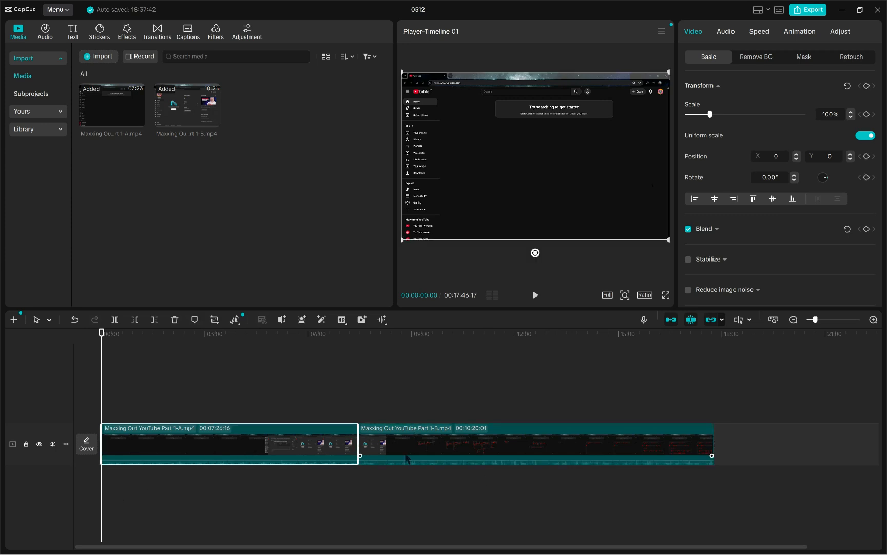
click(396, 458)
click(298, 449)
click(377, 449)
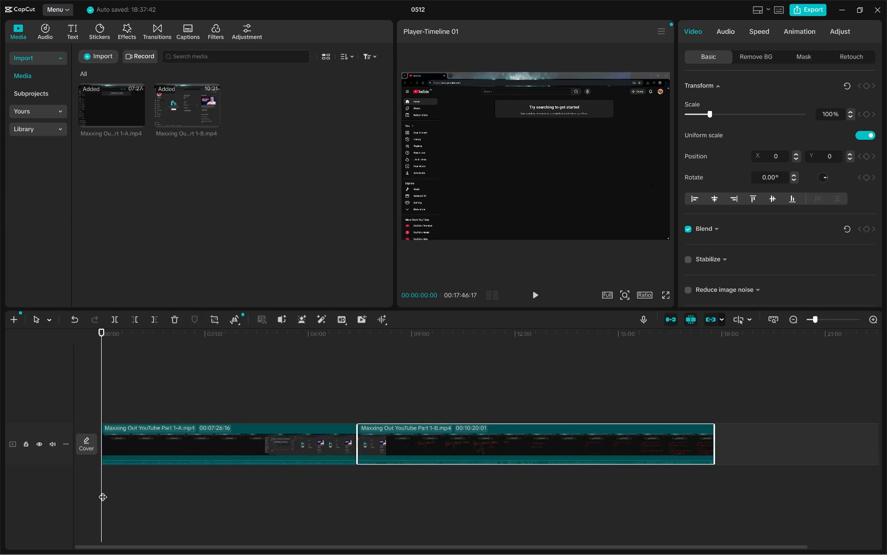
drag(106, 495, 355, 491)
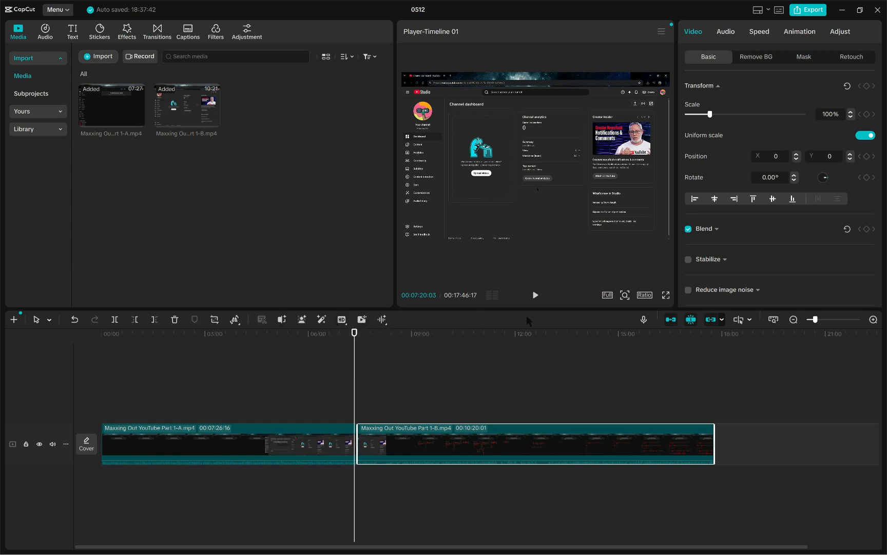
Step: Play the timeline across the join between Part 1-A and Part 1-B, twice starting from 00:07:20:03
click(535, 295)
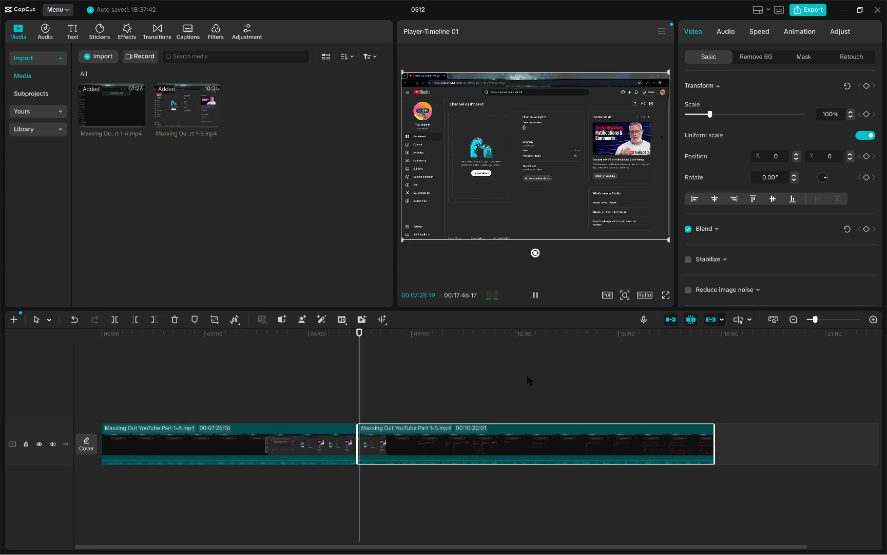
click(536, 296)
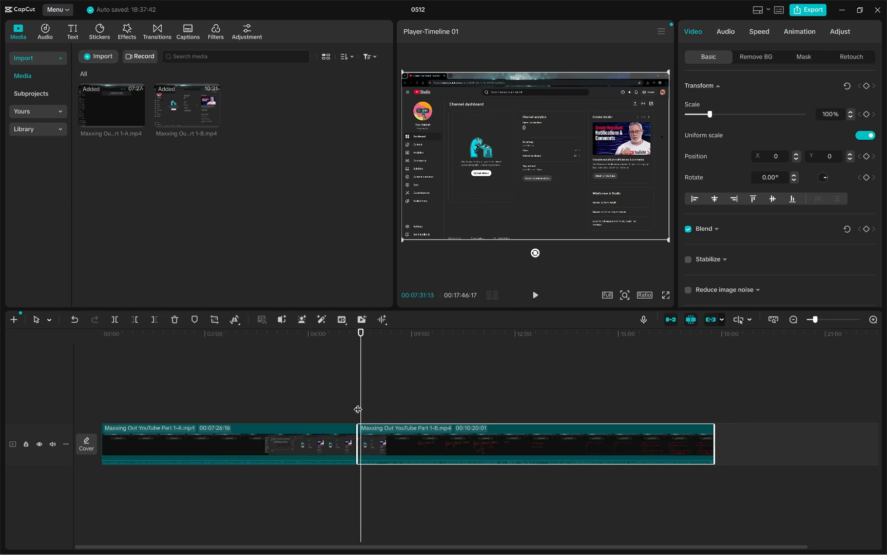
drag(359, 409, 354, 408)
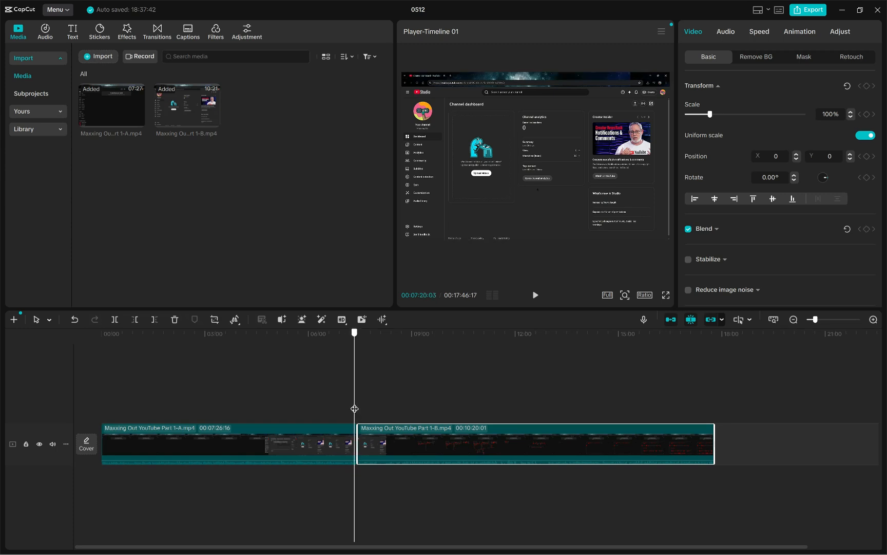
click(534, 296)
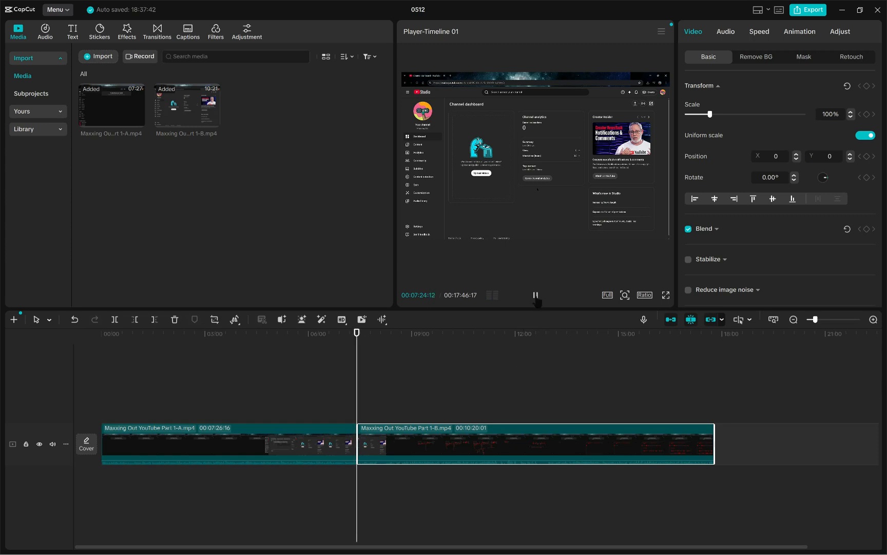
click(535, 296)
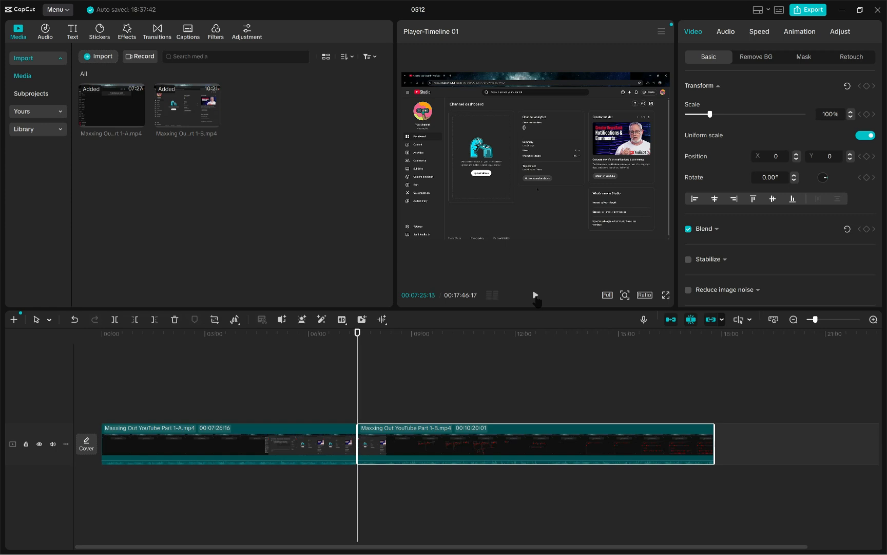
click(535, 296)
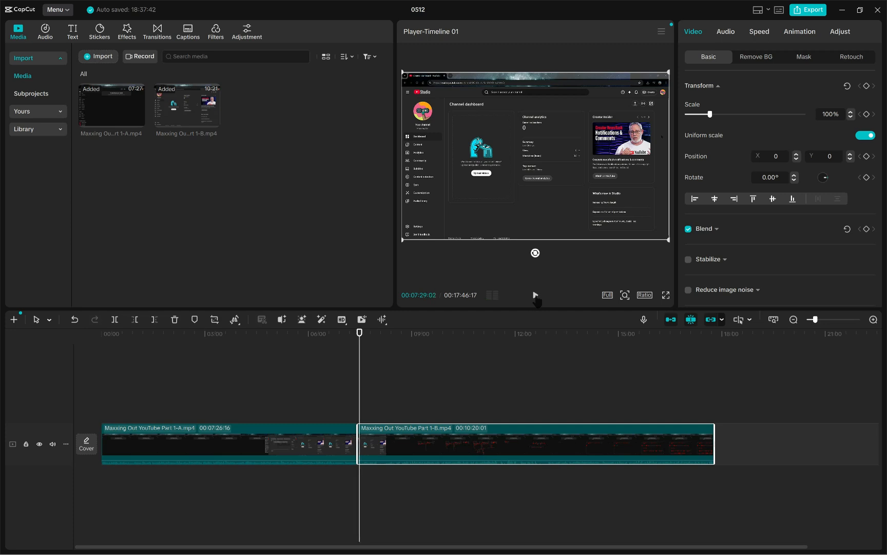
Step: Return the playhead to before the join and replay it in short stretches, stopping at about 00:07:30:21
drag(362, 399, 355, 396)
click(536, 296)
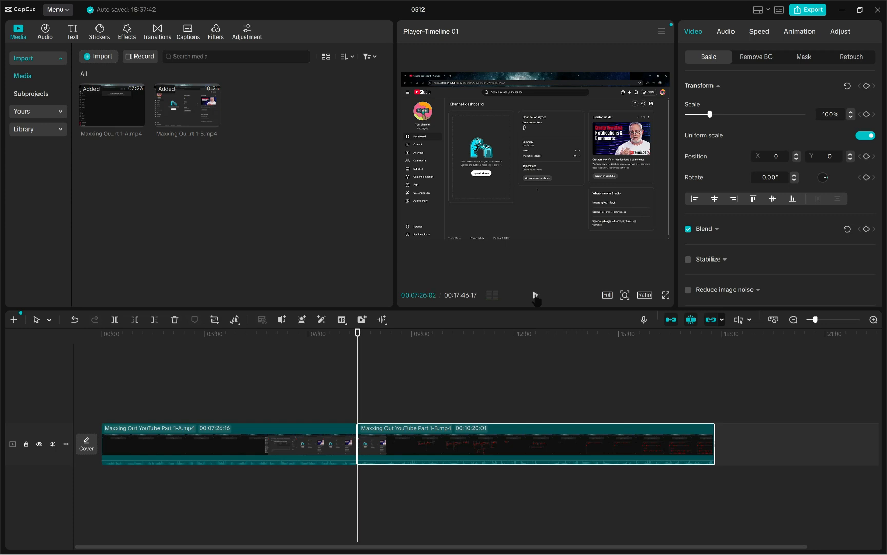
click(535, 295)
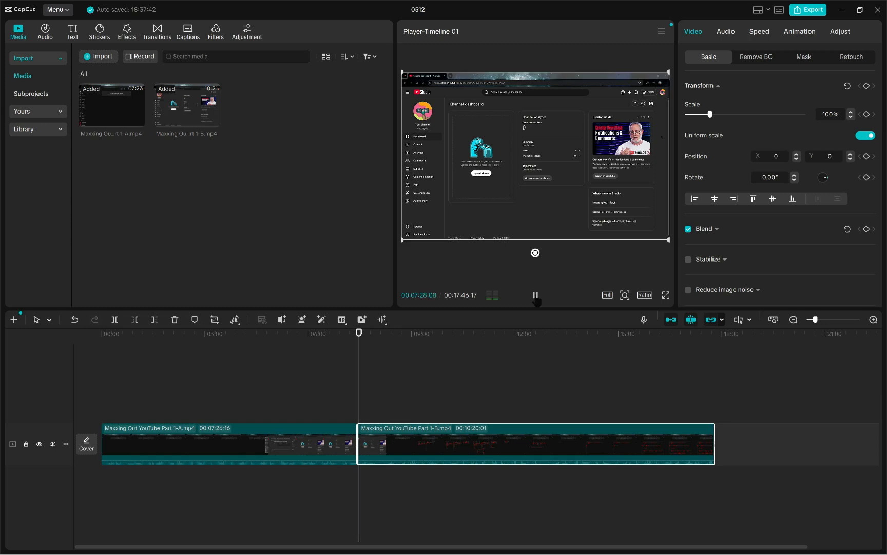
click(535, 295)
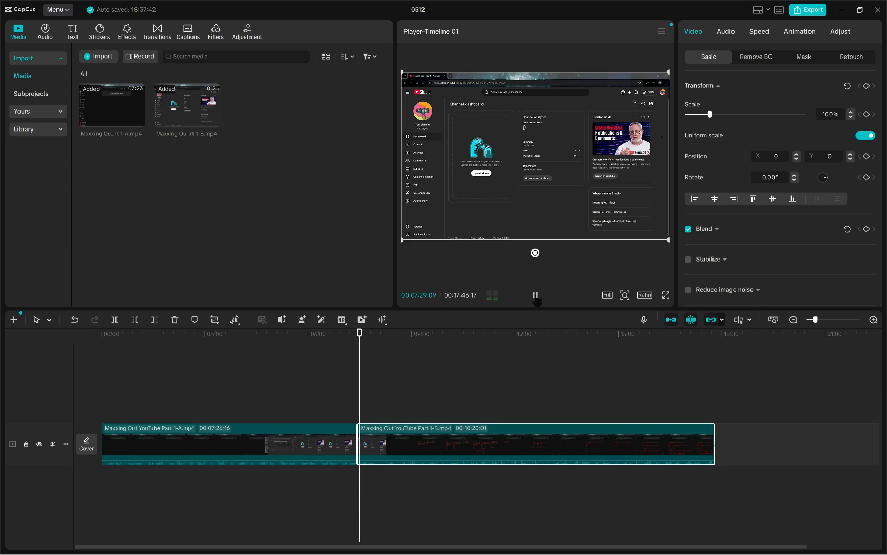
click(535, 296)
click(535, 297)
click(535, 297)
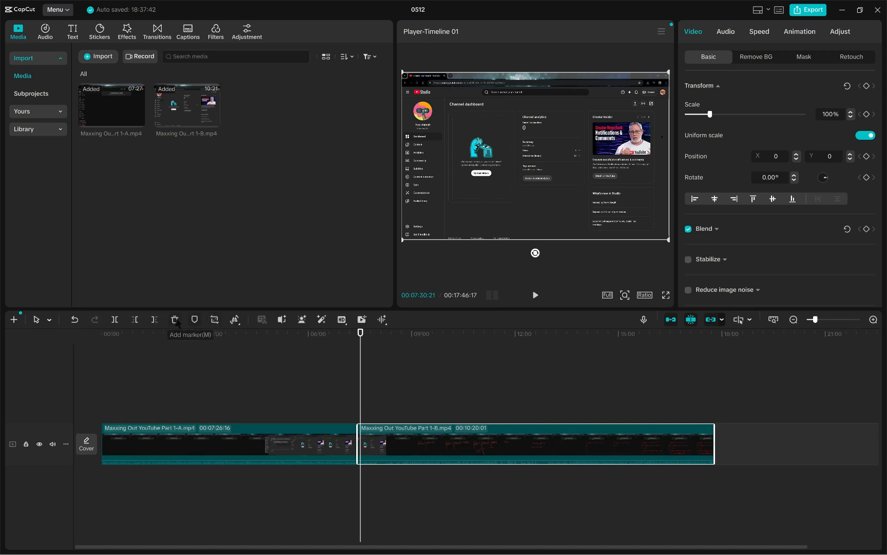
click(215, 320)
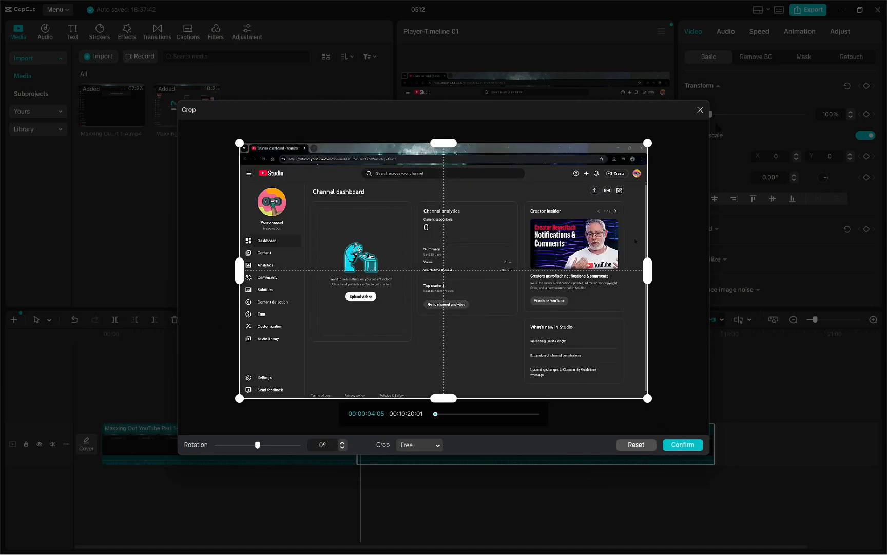
click(700, 110)
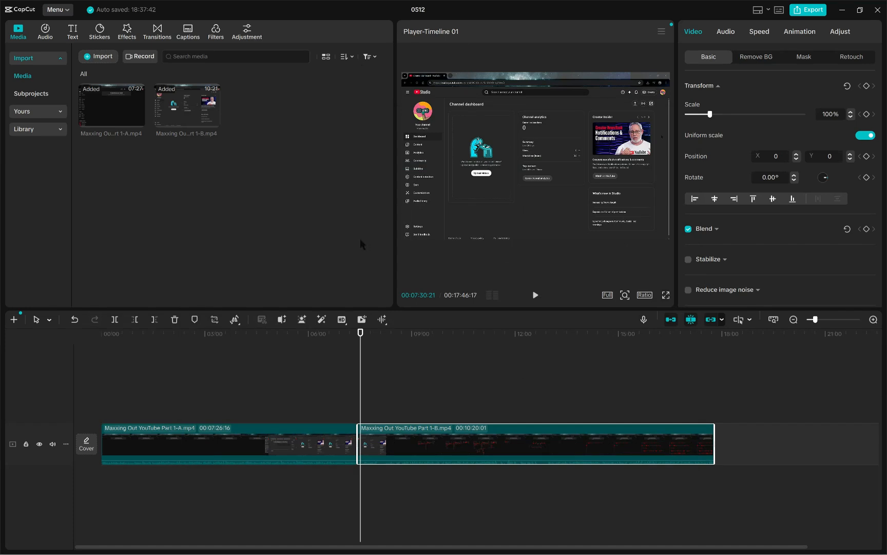
key(ctrl+z)
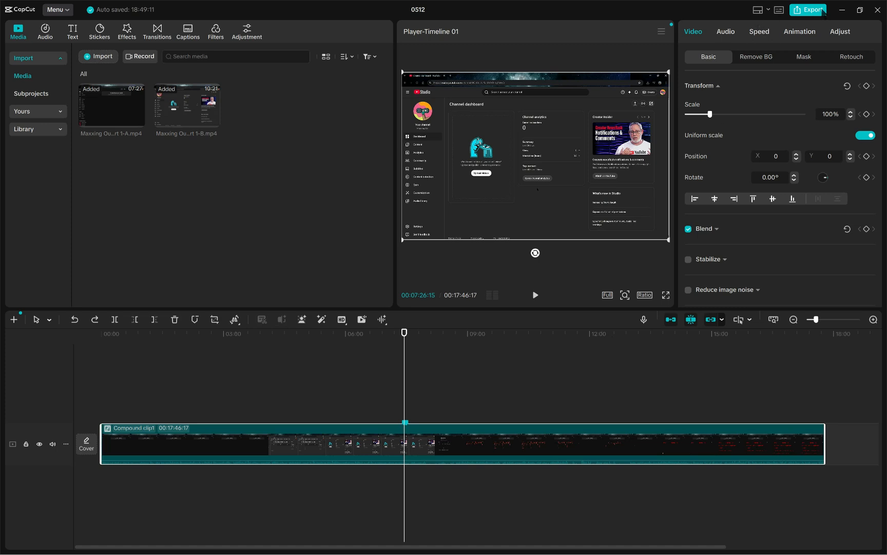
Step: Split the compound clip at the markers at 00:07:26:15 and 00:07:29:13 and delete the segment between them
key(shift+z)
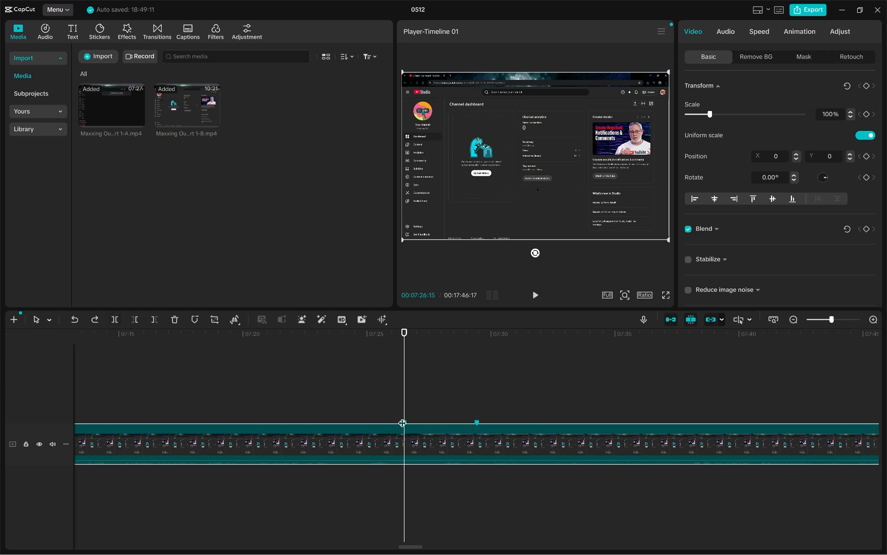
click(477, 422)
click(404, 422)
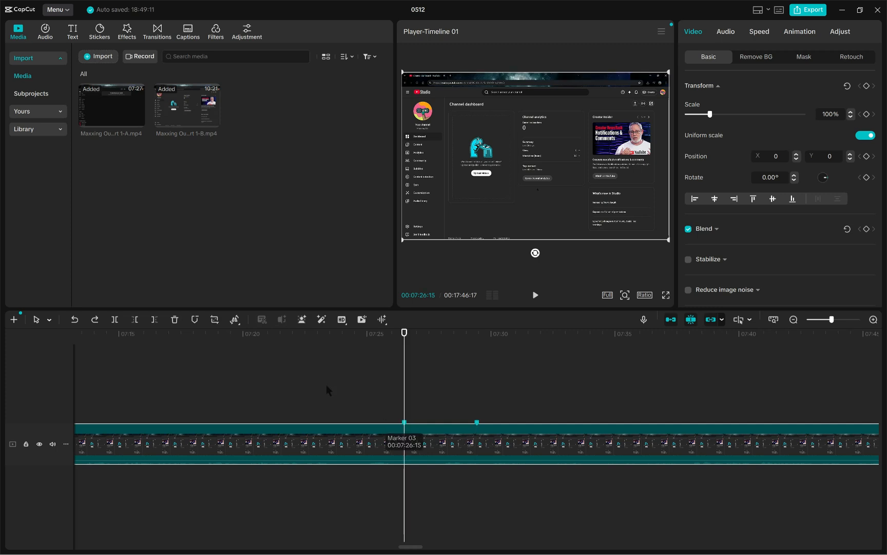
click(115, 319)
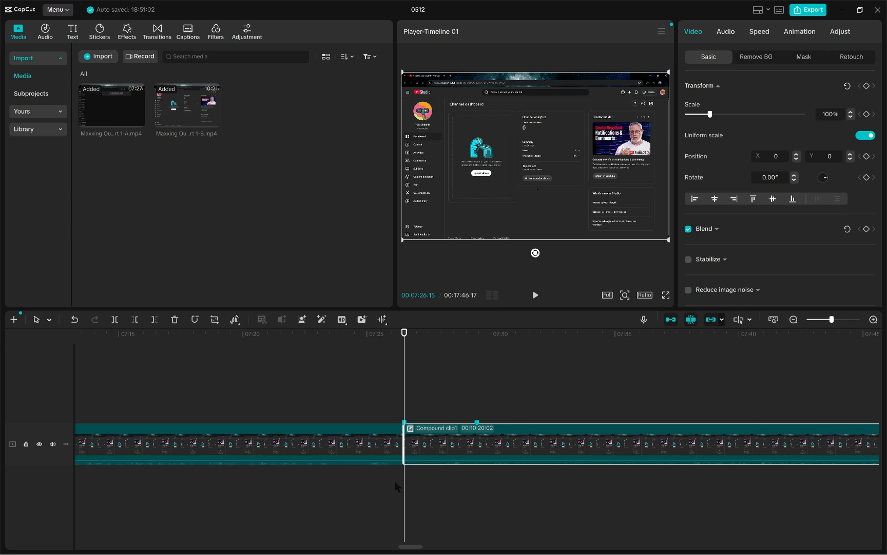
click(477, 421)
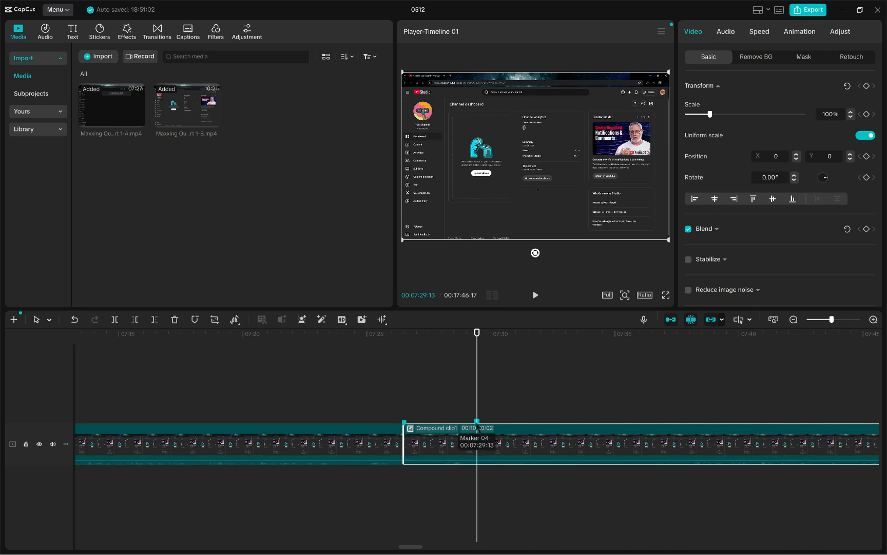
click(112, 321)
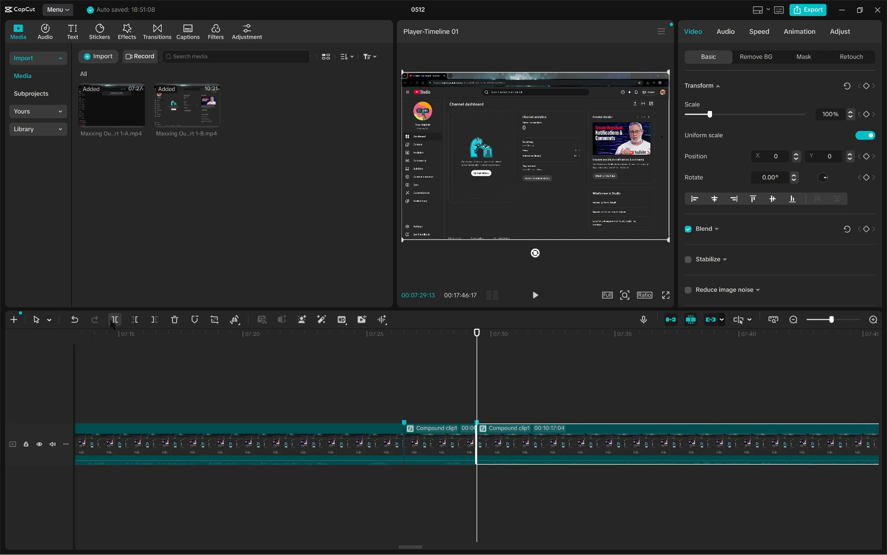
click(445, 444)
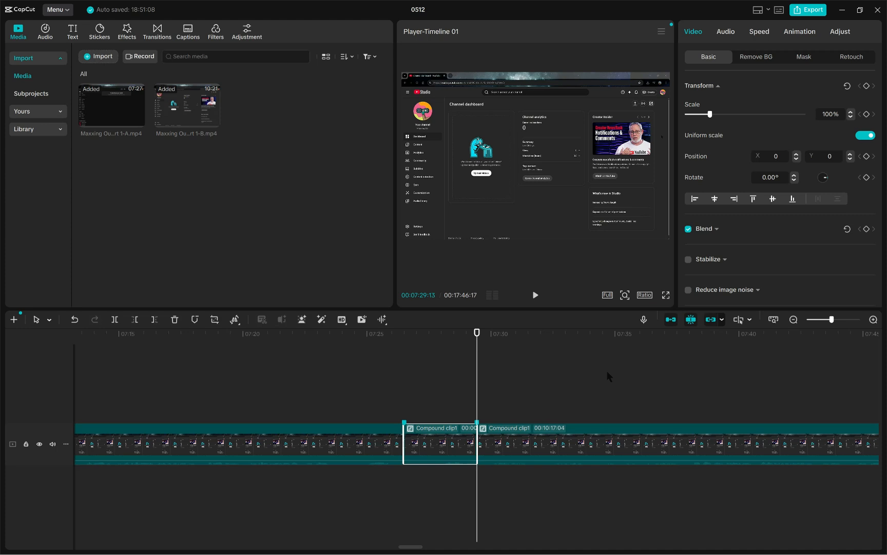
key(Delete)
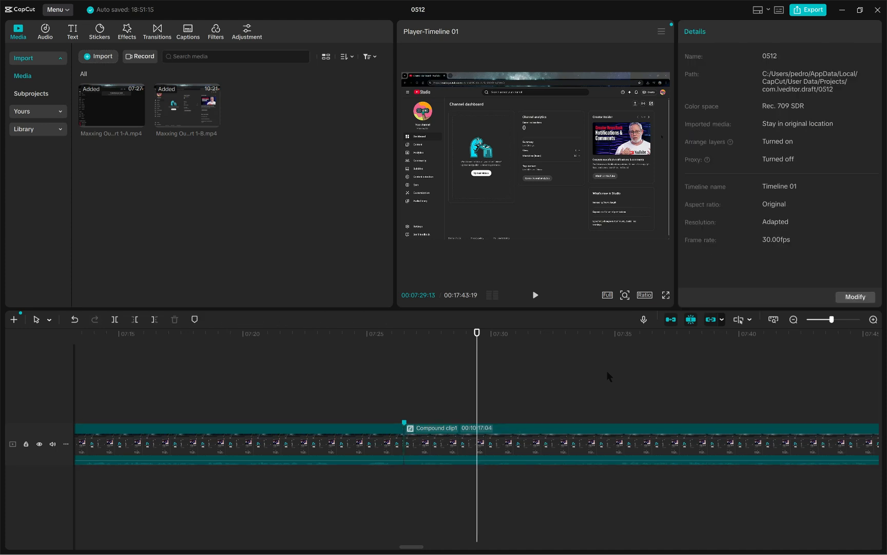
Step: Select the compound clip segments on each side of the cut in turn, ending on the one before it
click(310, 456)
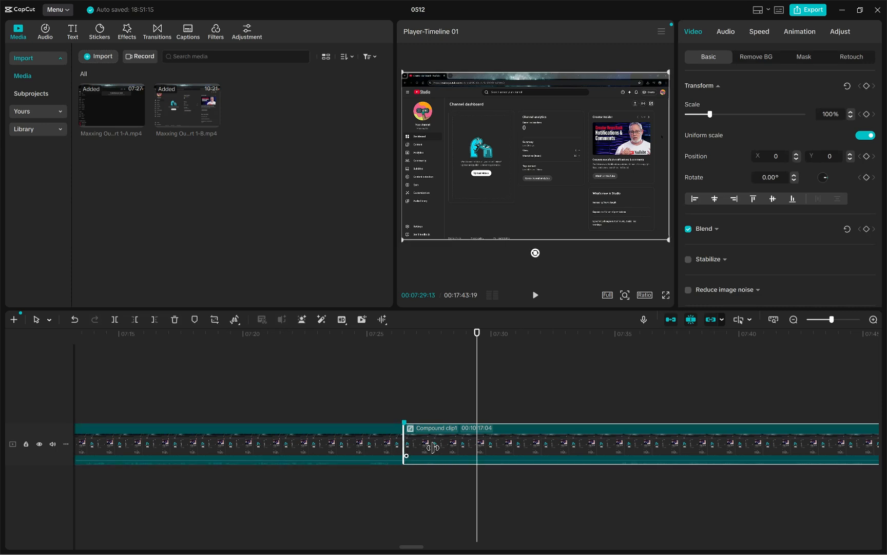
click(362, 369)
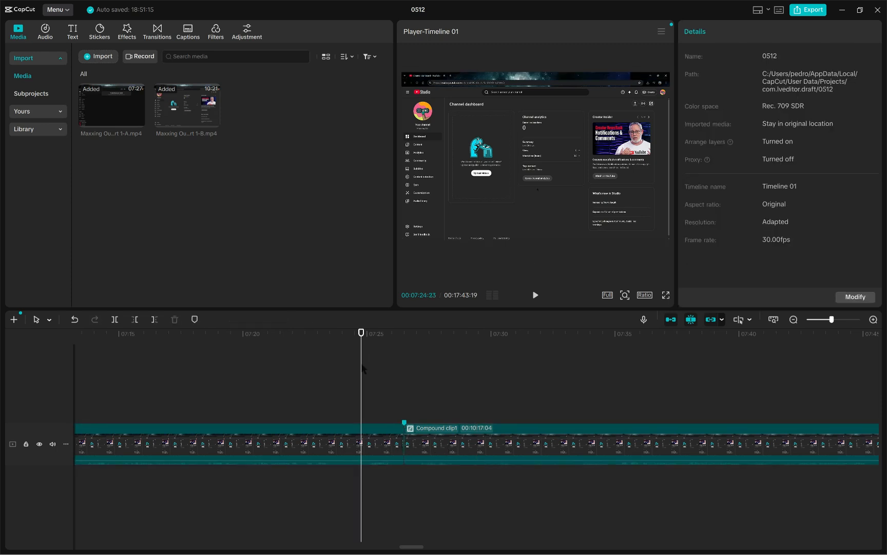
click(408, 441)
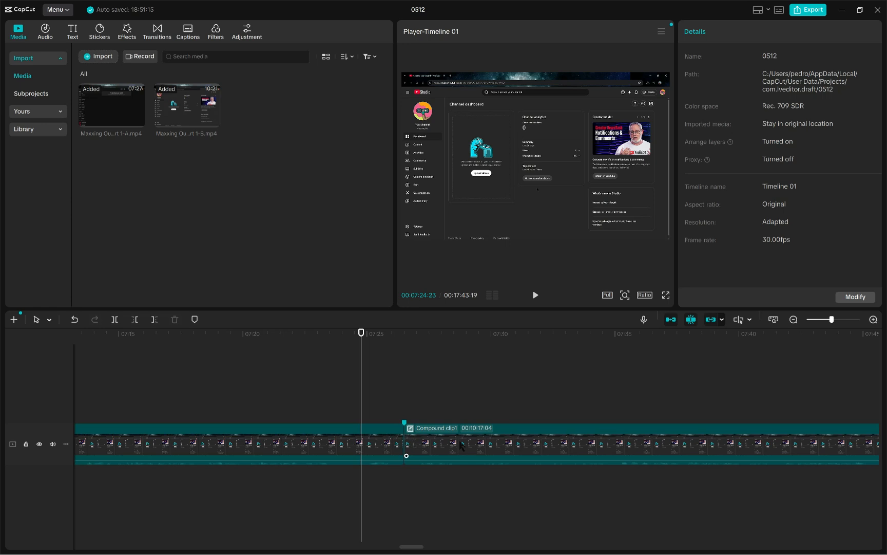
click(355, 452)
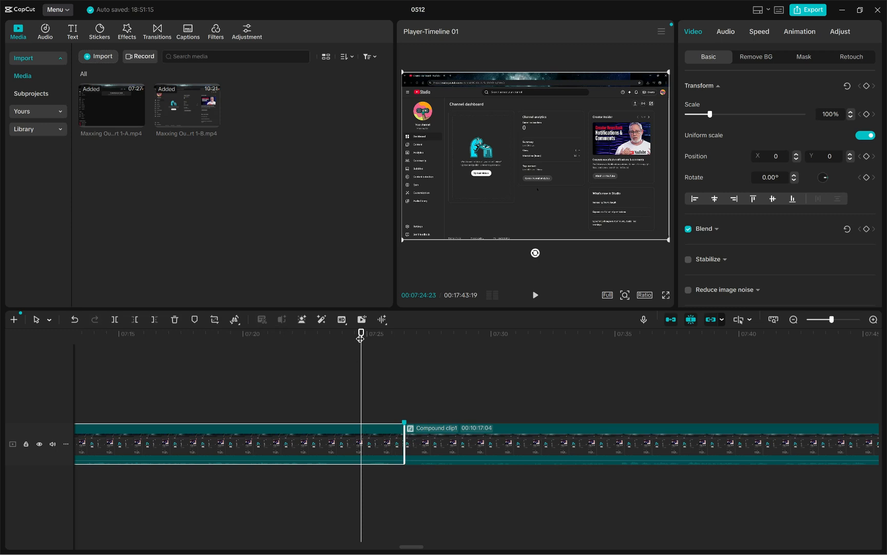
Step: Play the timeline across the cut from 00:07:26:00 and again from 00:07:16:23, stopping at about 00:07:45:16
drag(362, 336, 392, 338)
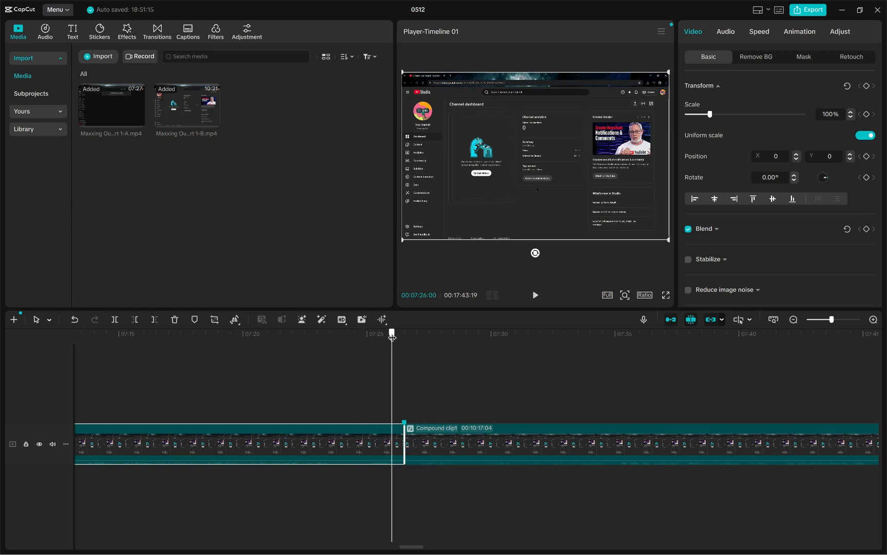
click(537, 296)
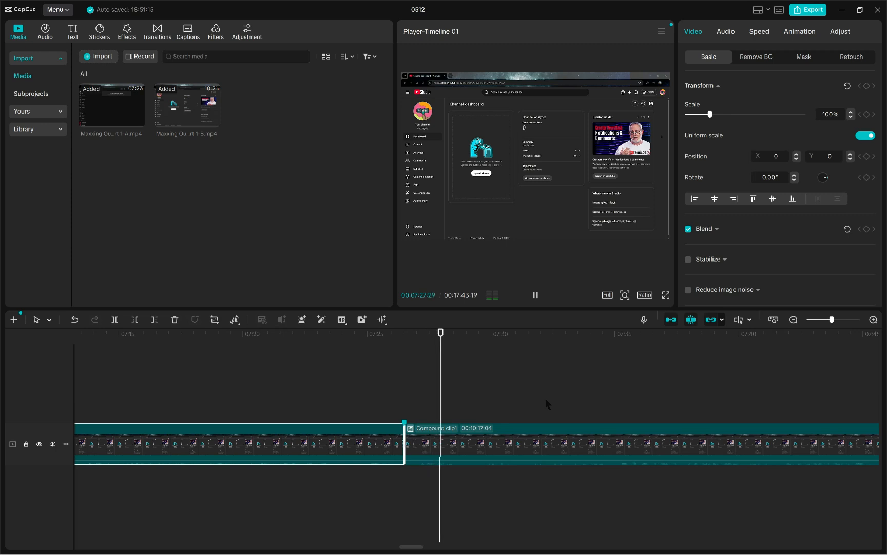
click(334, 334)
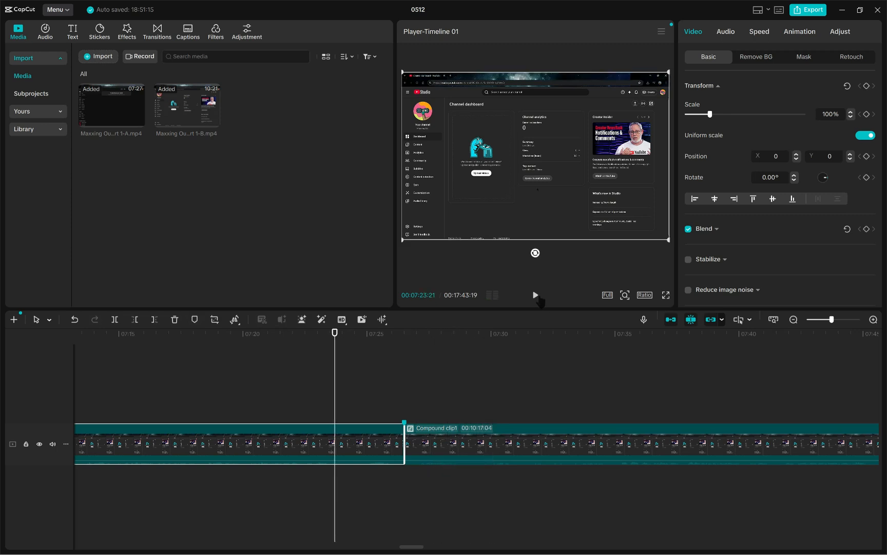
drag(334, 335, 163, 338)
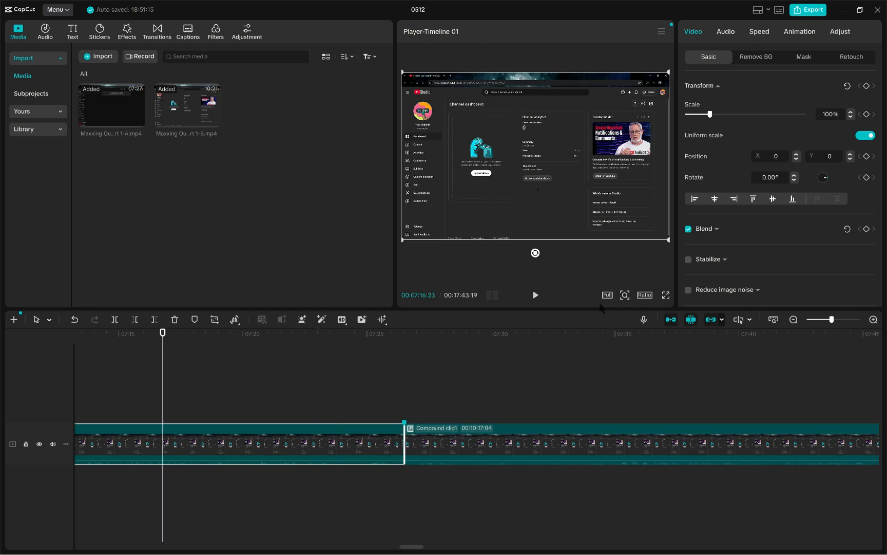
click(535, 294)
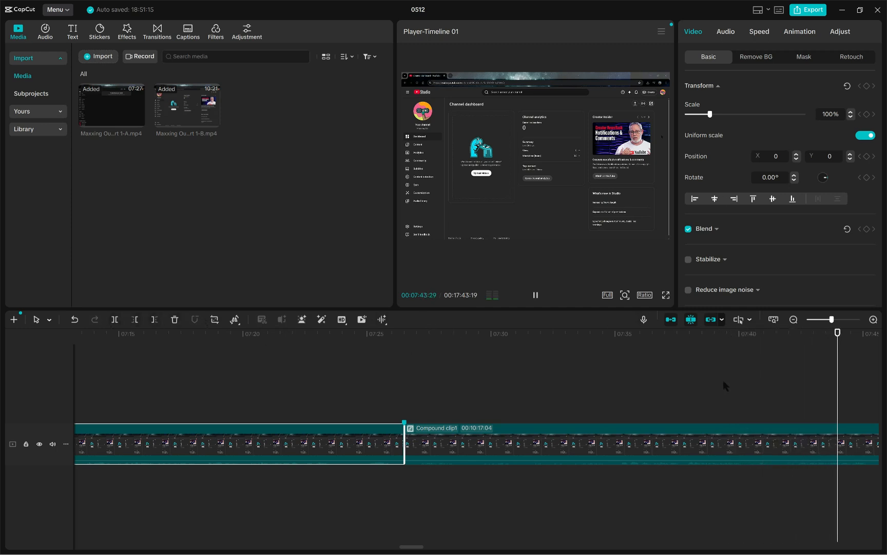
click(536, 295)
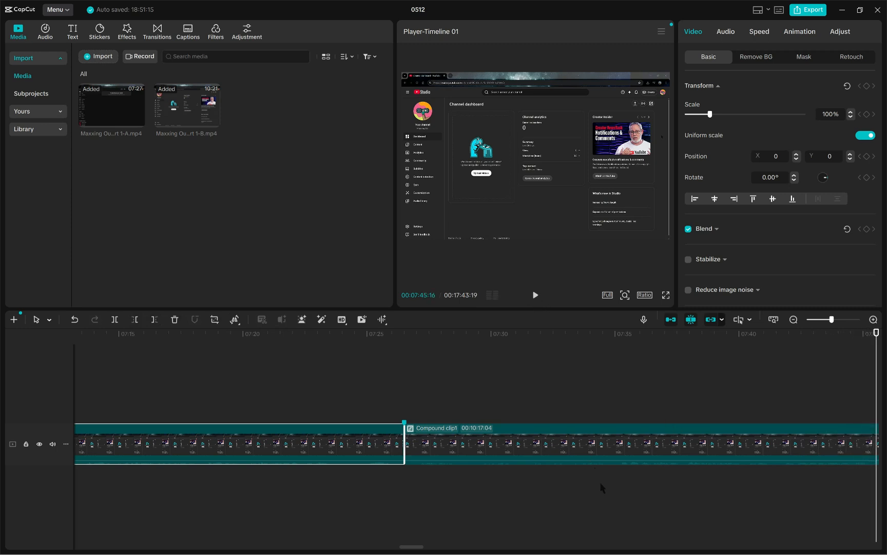
Step: Move the playhead back to about 00:07:31:04, shortly after the cut
scroll(602, 487, down, 5)
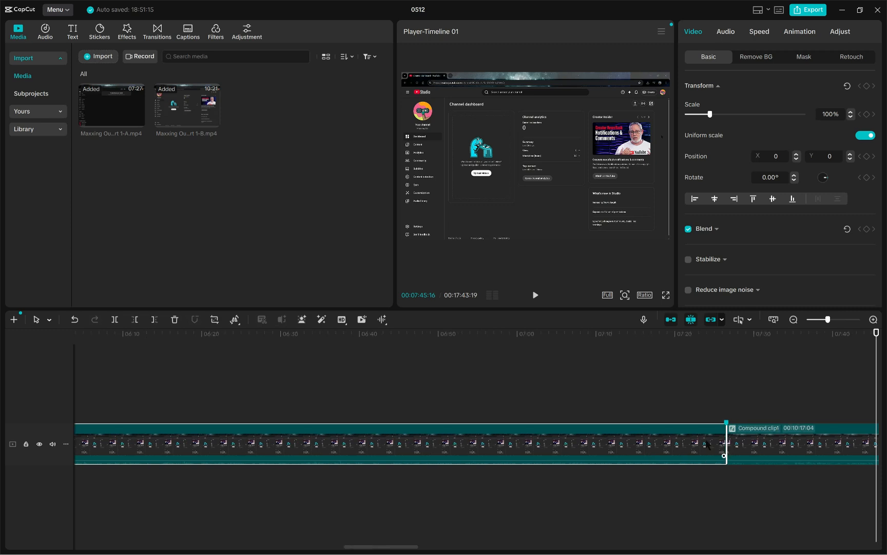
scroll(707, 445, up, 4)
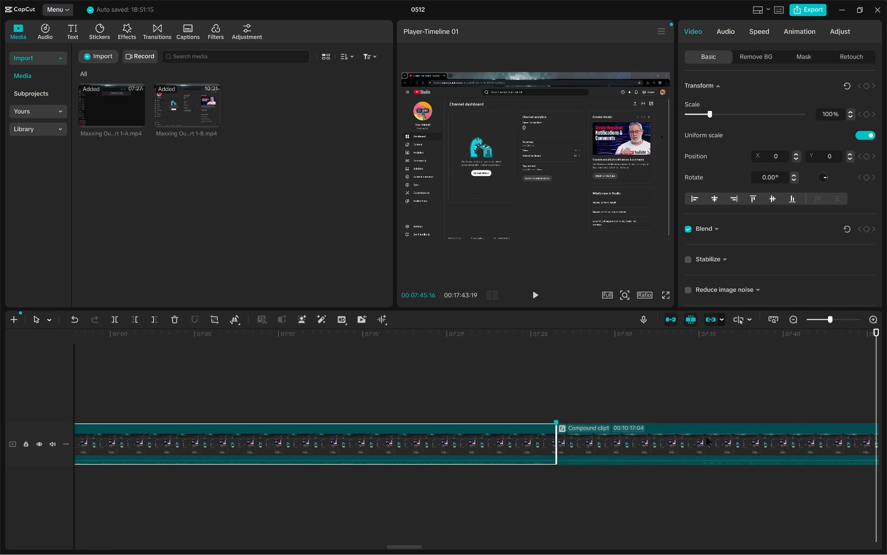
scroll(708, 441, up, 3)
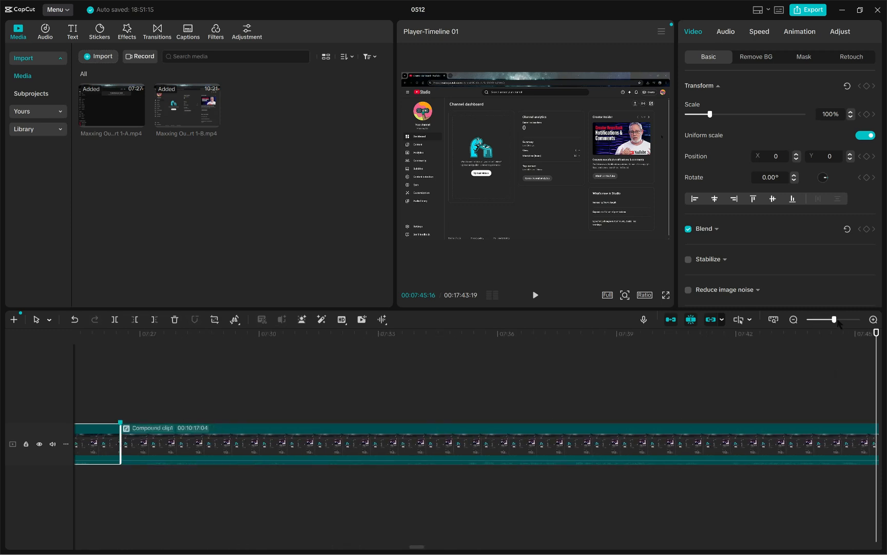
mouse_move(835, 320)
mouse_down()
mouse_move(809, 321)
mouse_move(827, 321)
mouse_up()
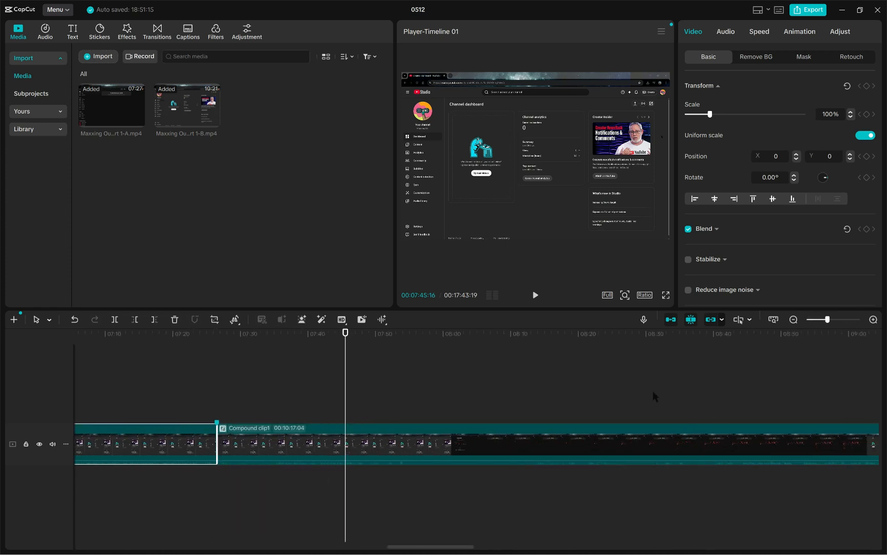
mouse_move(345, 349)
mouse_down()
mouse_move(879, 380)
mouse_move(283, 395)
mouse_move(29, 386)
mouse_move(450, 395)
mouse_move(85, 412)
mouse_move(879, 421)
mouse_move(244, 423)
mouse_move(282, 425)
mouse_up()
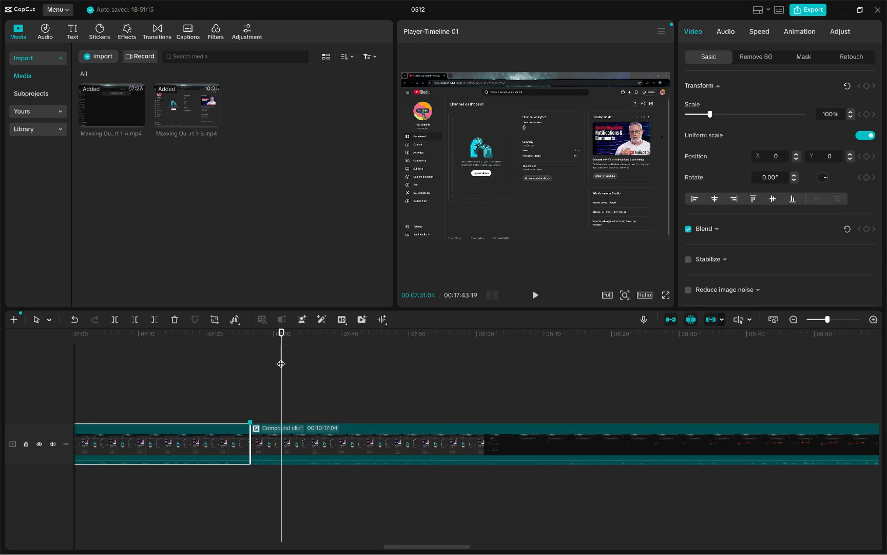
Step: Move the playhead back to the cut between the first two compound clip segments
mouse_move(281, 360)
mouse_down()
mouse_move(877, 360)
mouse_move(325, 390)
mouse_move(877, 395)
mouse_move(519, 399)
mouse_move(763, 418)
mouse_move(878, 411)
mouse_move(2, 408)
mouse_move(211, 419)
mouse_move(2, 408)
mouse_move(877, 411)
mouse_move(103, 411)
mouse_move(232, 430)
mouse_move(877, 429)
mouse_move(444, 426)
mouse_move(871, 420)
mouse_move(822, 431)
mouse_move(251, 426)
mouse_up()
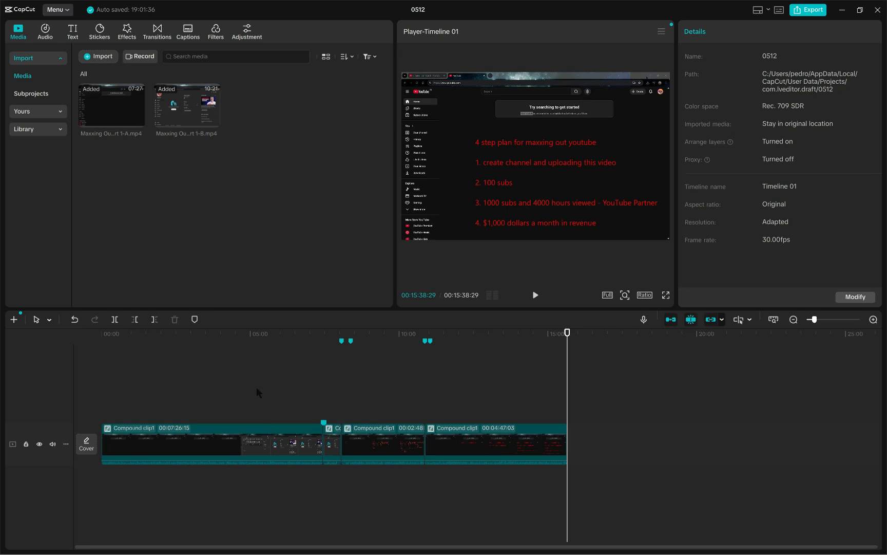
Step: Select the four compound clip segments on the timeline one after another to check the separate pieces
click(259, 453)
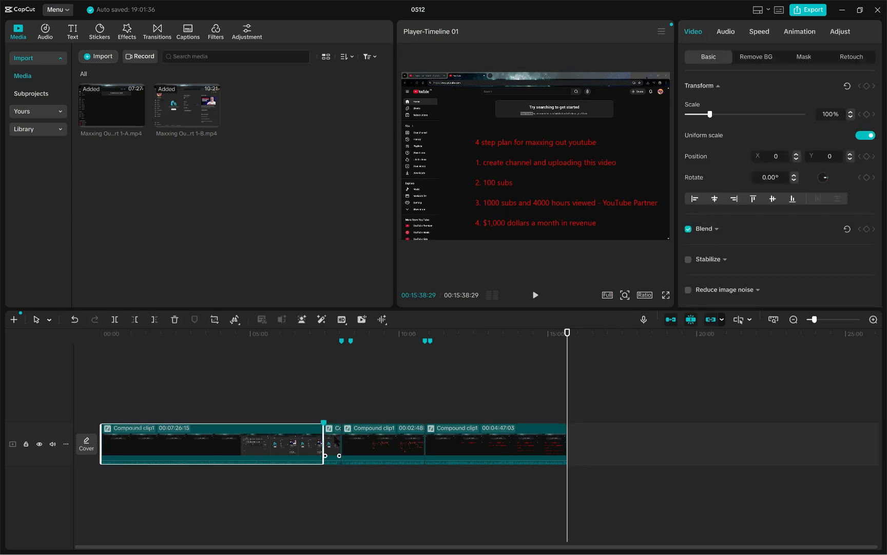
click(335, 440)
click(380, 446)
click(465, 449)
click(202, 454)
click(333, 453)
click(382, 453)
click(470, 454)
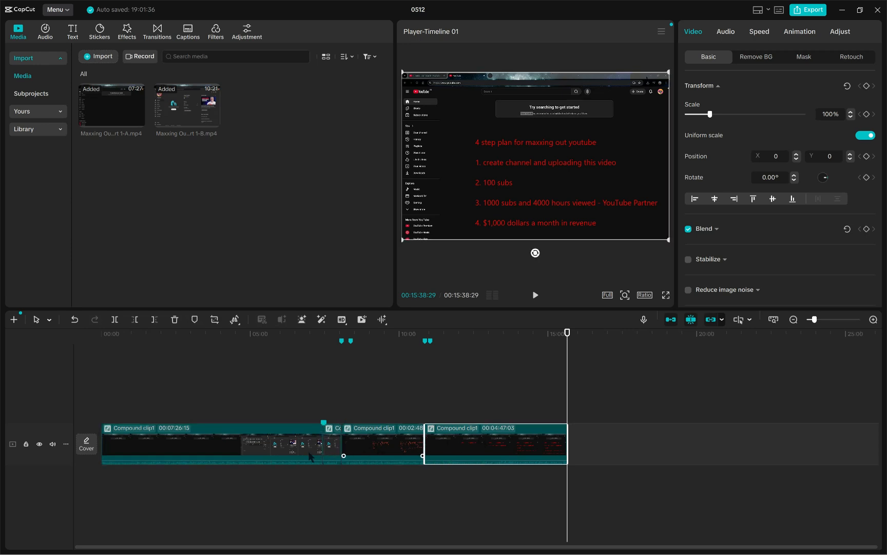
click(313, 444)
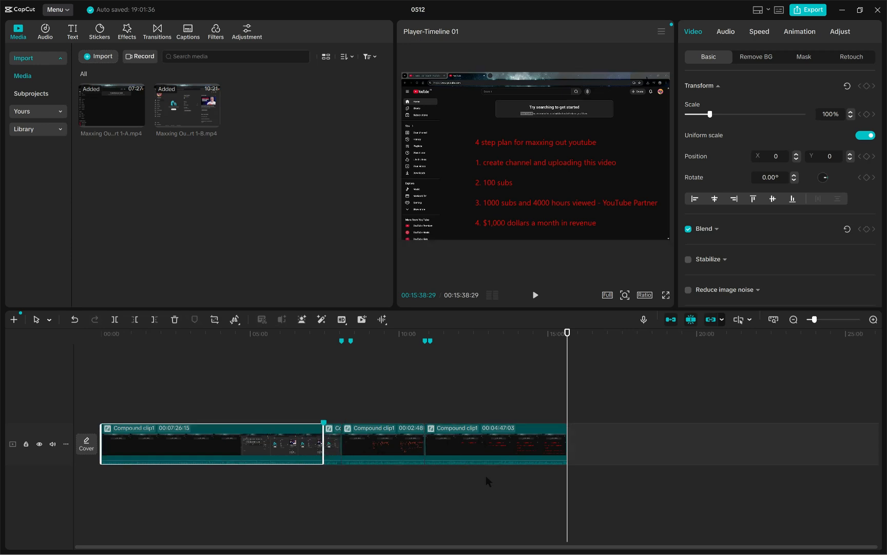
click(428, 456)
click(380, 456)
click(267, 452)
Step: Select all four segments on the track and combine them into one compound clip
drag(232, 395, 471, 486)
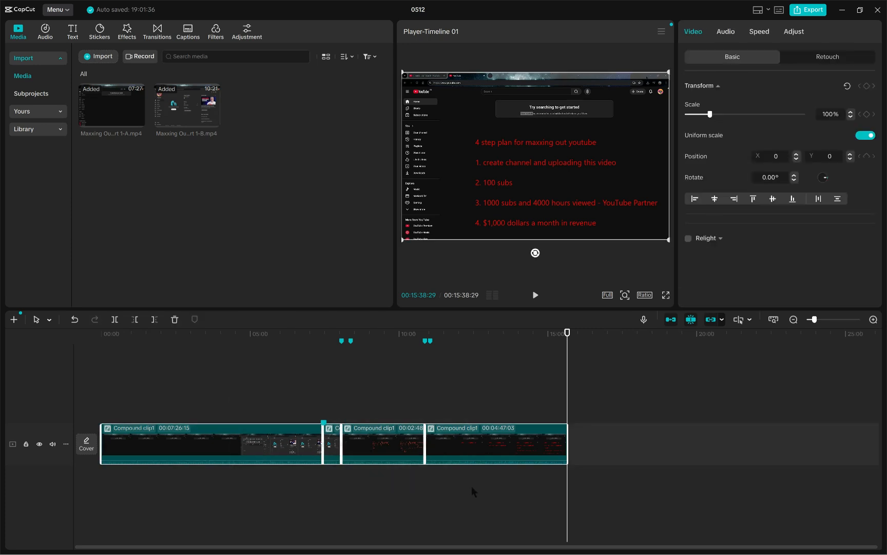
right_click(283, 456)
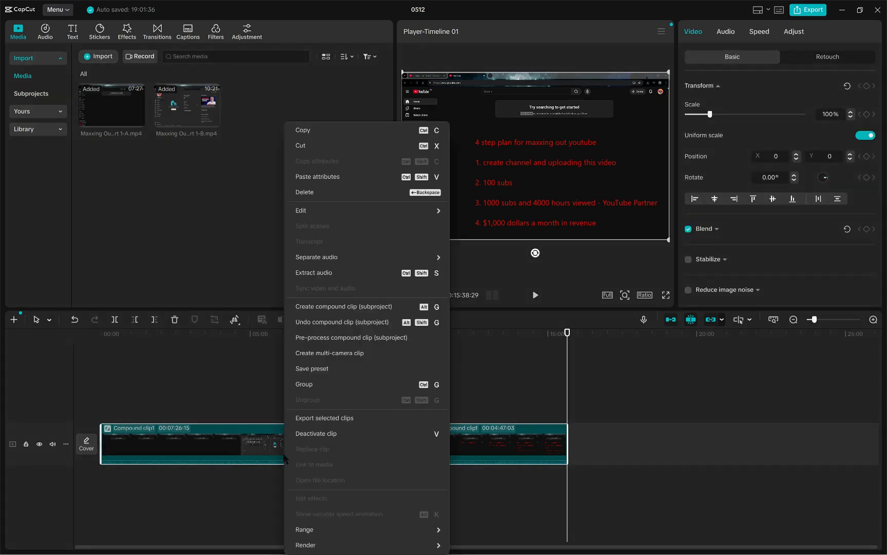
click(332, 308)
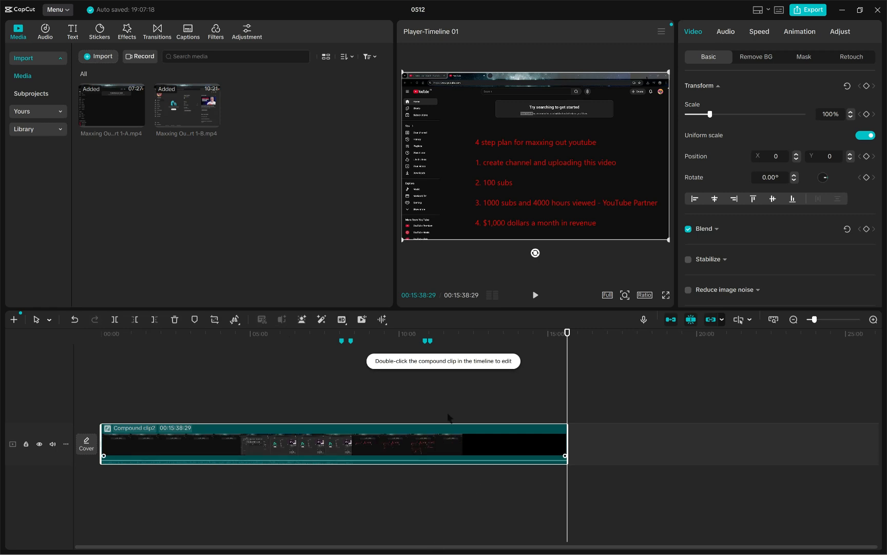
right_click(265, 455)
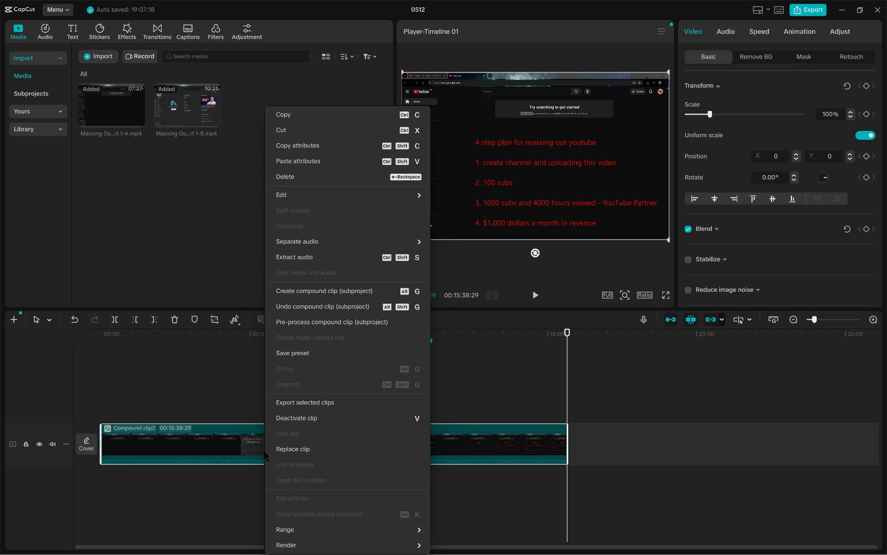
click(240, 399)
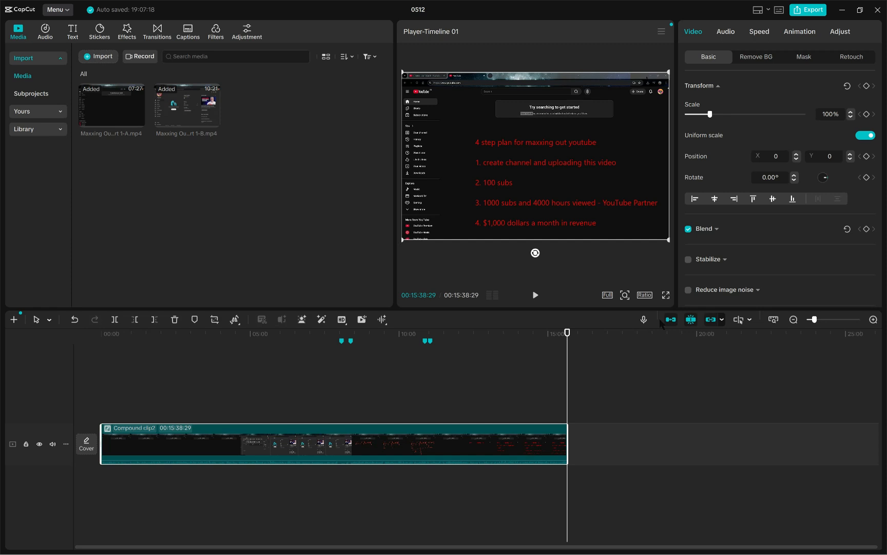
click(662, 33)
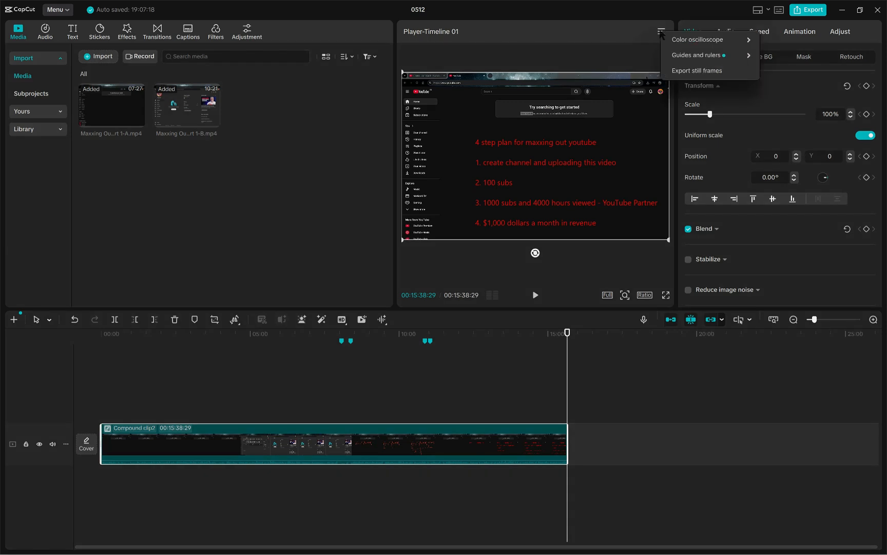
click(595, 64)
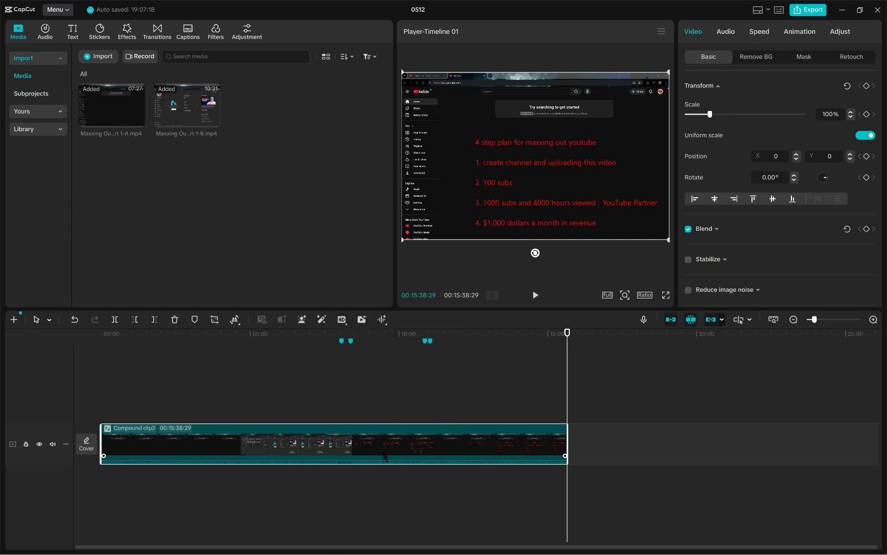
Step: Deselect the compound clip and move the playhead to the marker at 00:08:03:26, then to the one at 00:08:22:10
drag(566, 496, 296, 481)
click(597, 485)
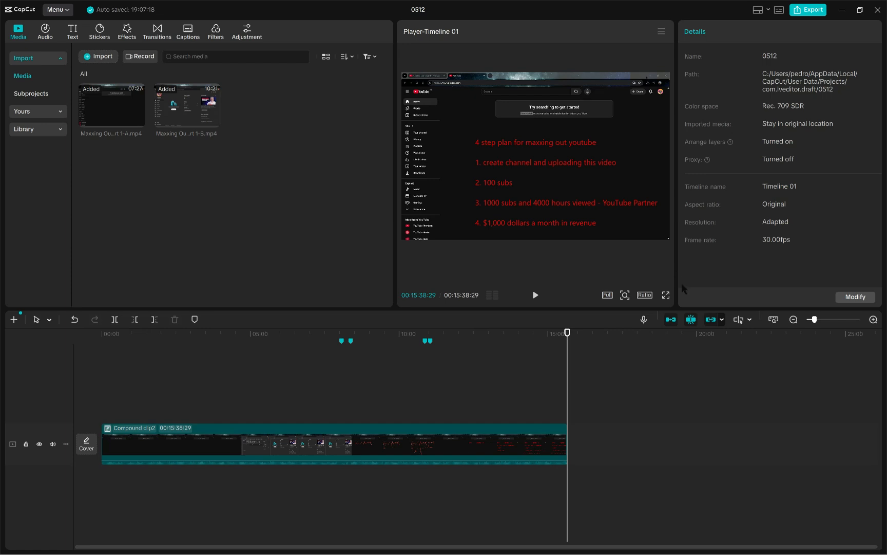
click(343, 351)
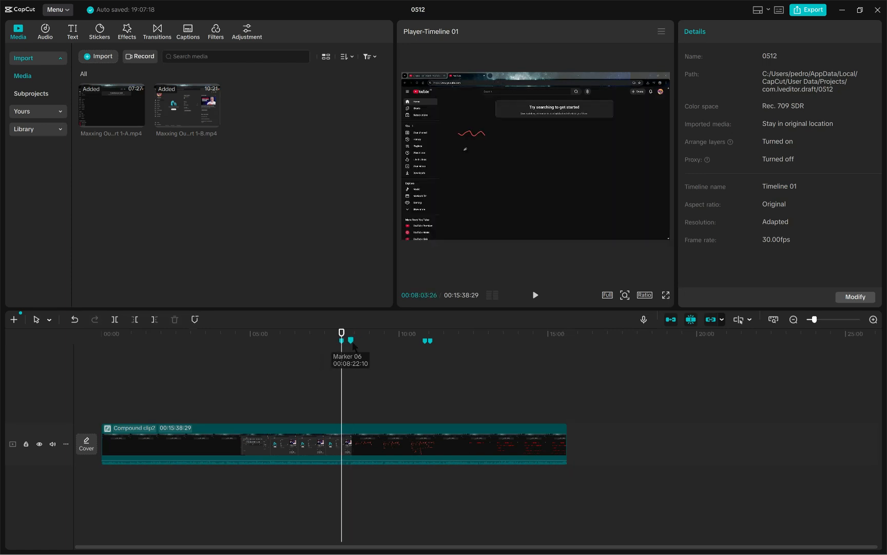
click(351, 341)
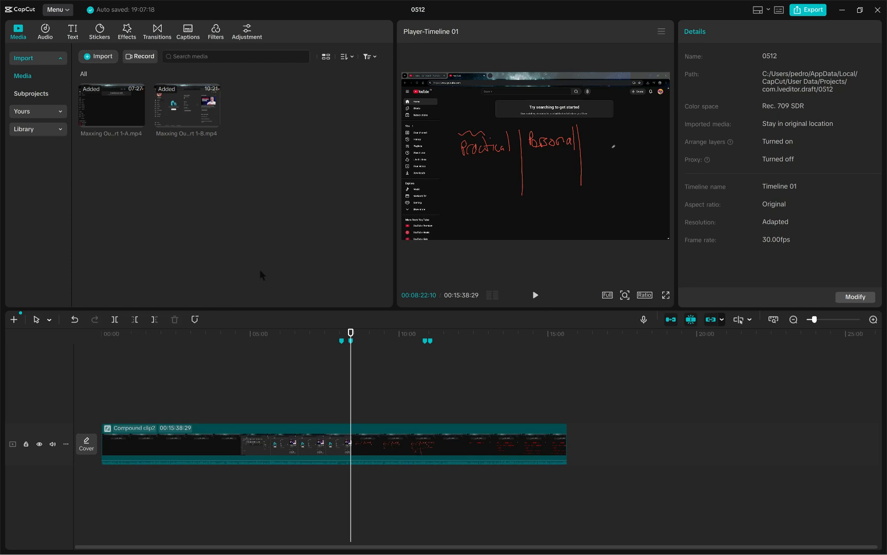
Step: Open the export settings for the timeline and name the video Maxxing Out Youtube Final Cut
click(820, 11)
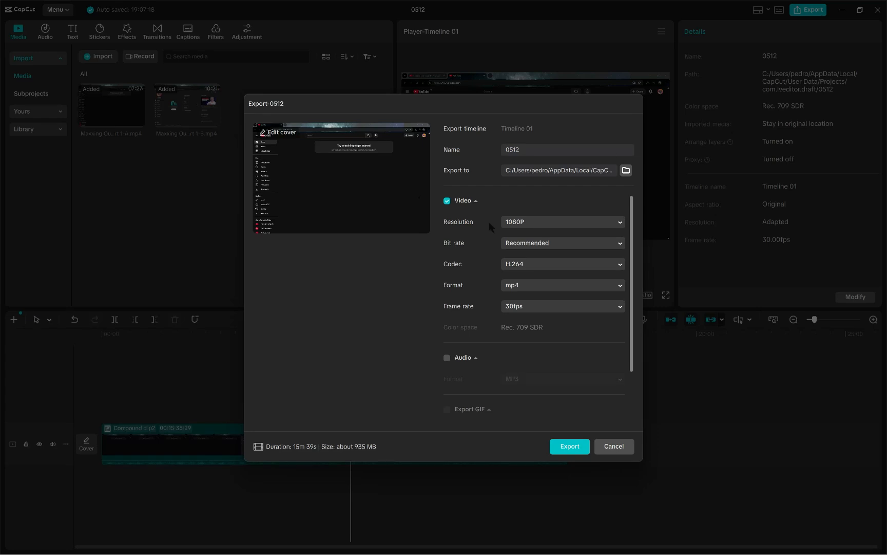
click(618, 446)
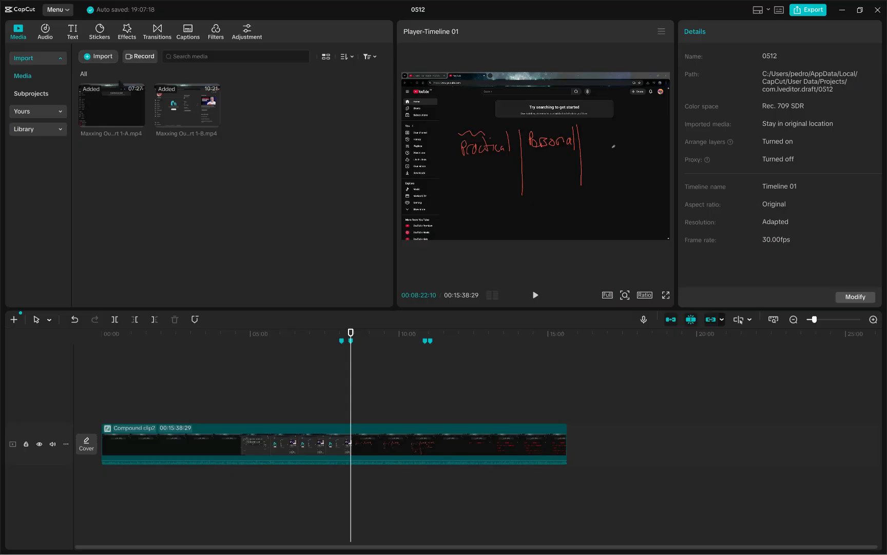
click(60, 10)
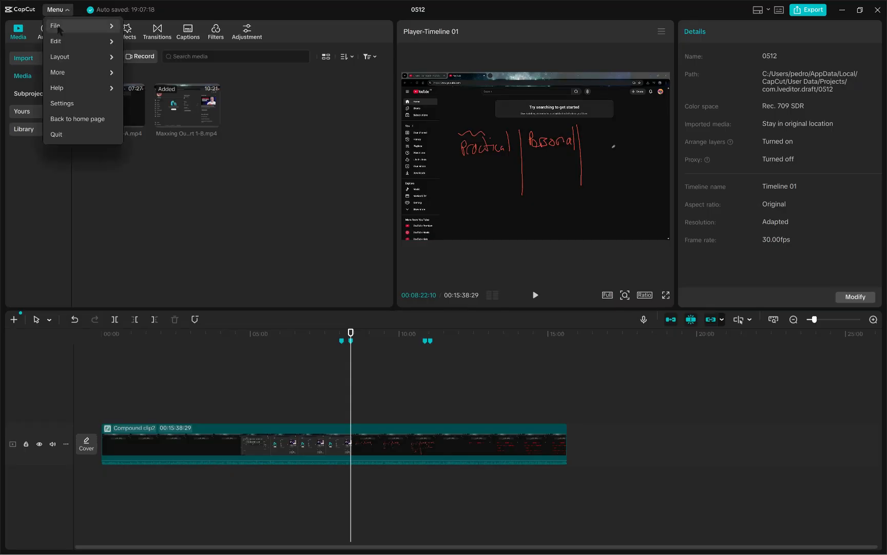
mouse_move(61, 26)
click(168, 75)
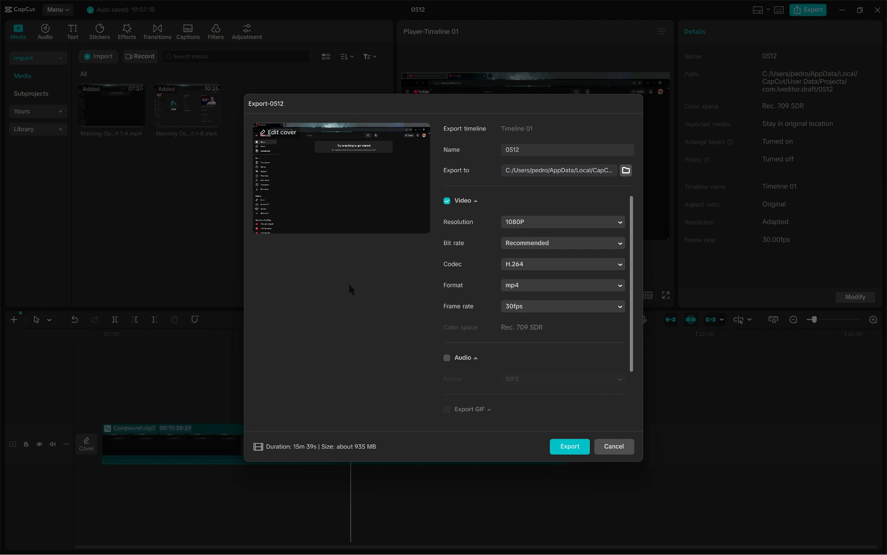
scroll(562, 275, down, 2)
scroll(577, 275, up, 2)
text(xing Cut Youtube Final Cut)
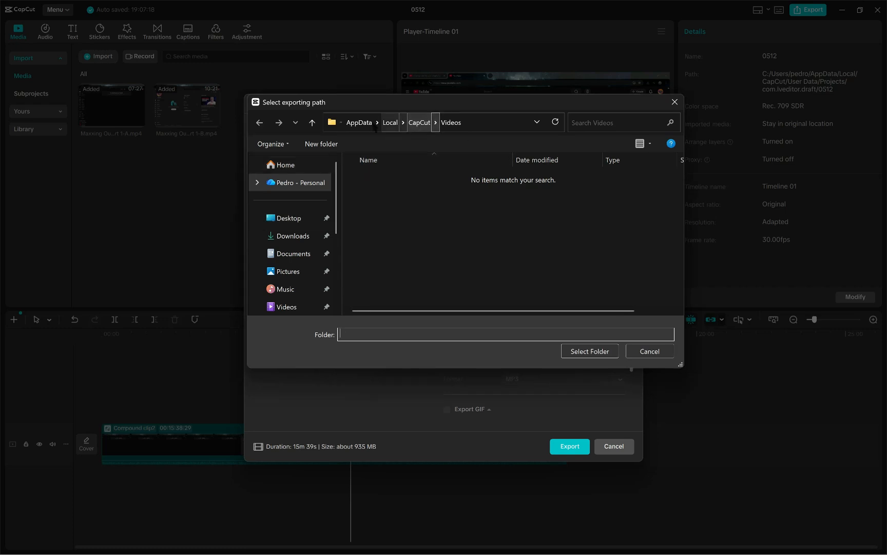
Step: Set the export location to the YOUTUBE folder on the Desktop
click(293, 222)
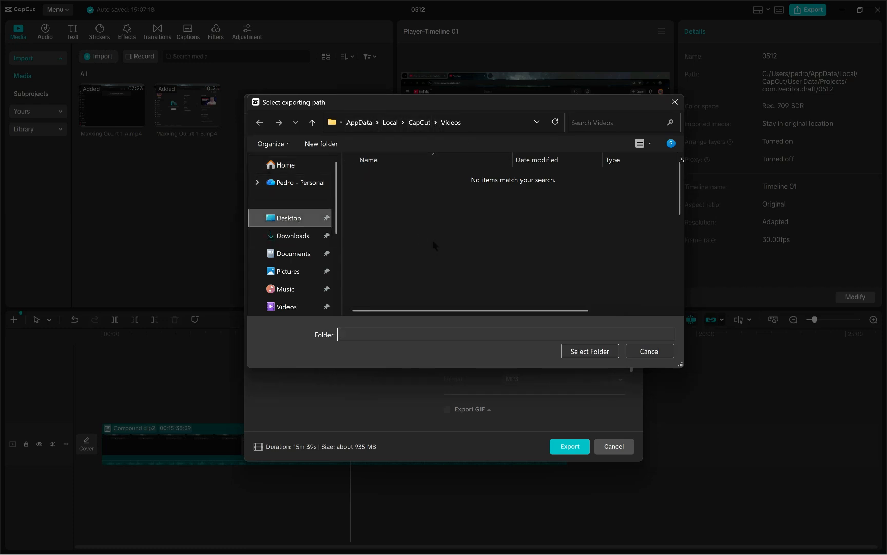
scroll(440, 273, down, 4)
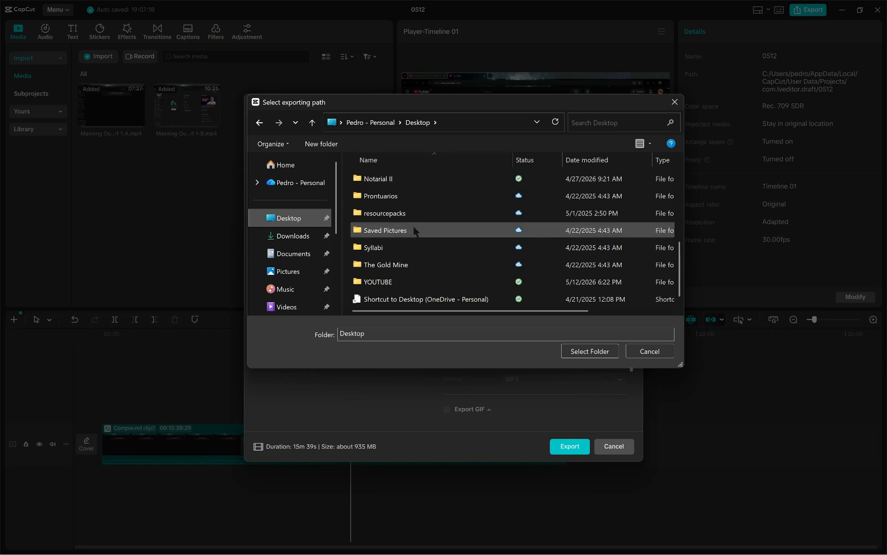
double_click(407, 282)
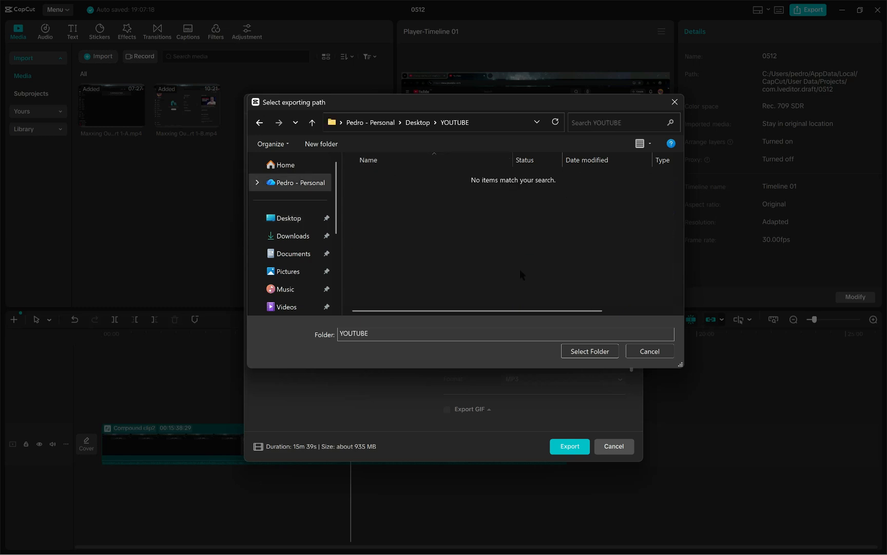
click(589, 352)
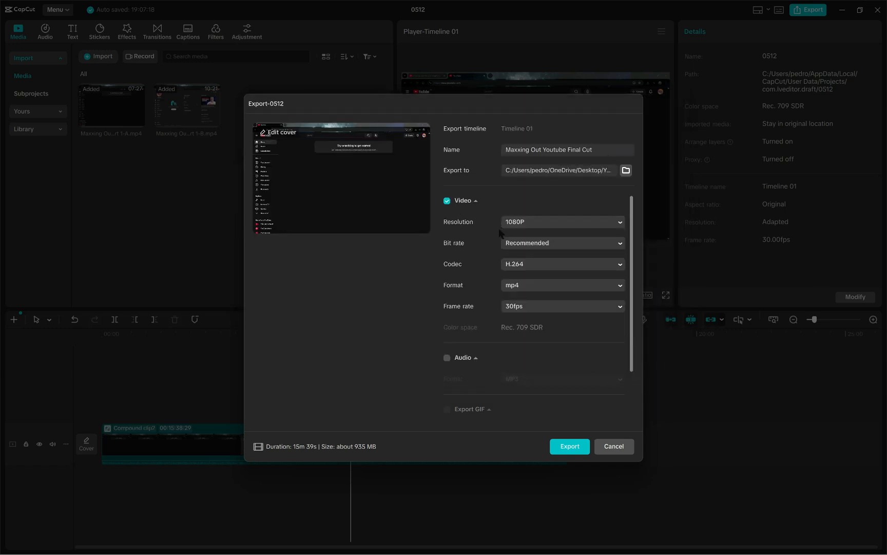
Step: Review the remaining export settings and export the video as a 1080P, 30fps mp4 with the H.264 codec
scroll(470, 272, down, 2)
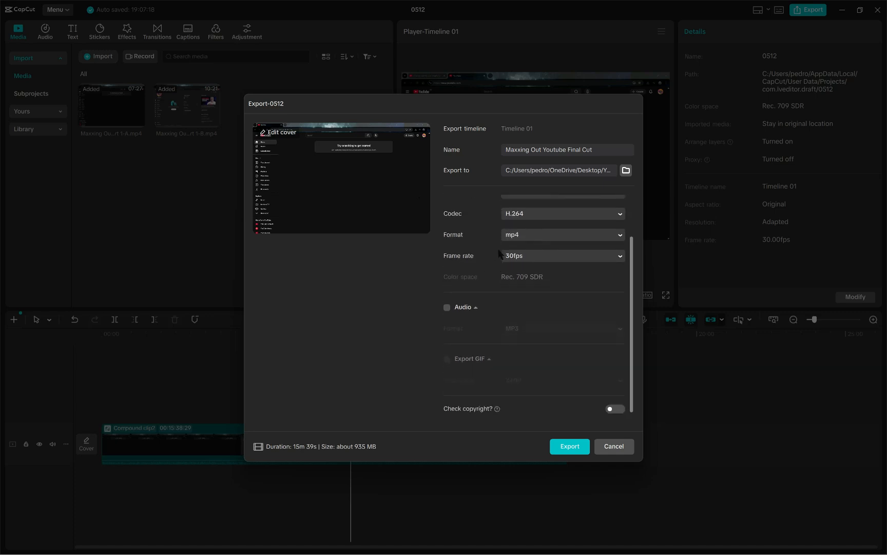
scroll(556, 302, up, 2)
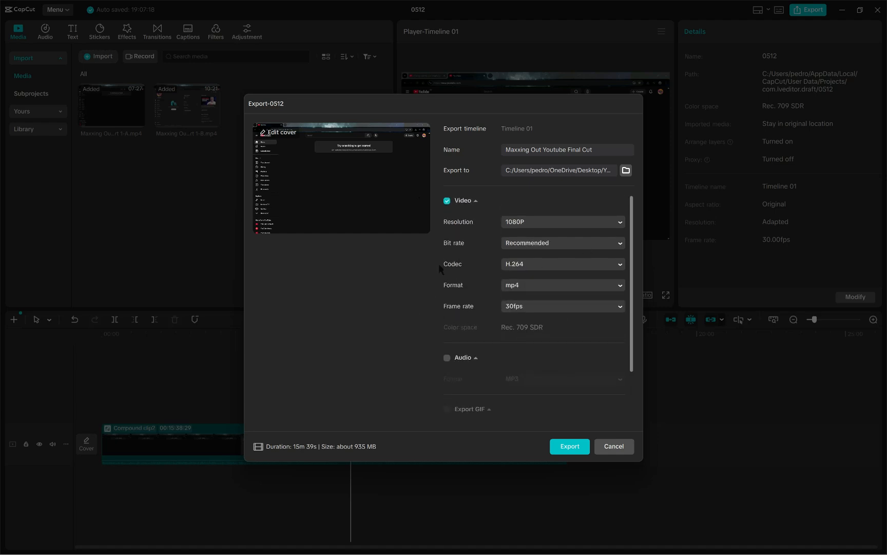
scroll(439, 264, down, 2)
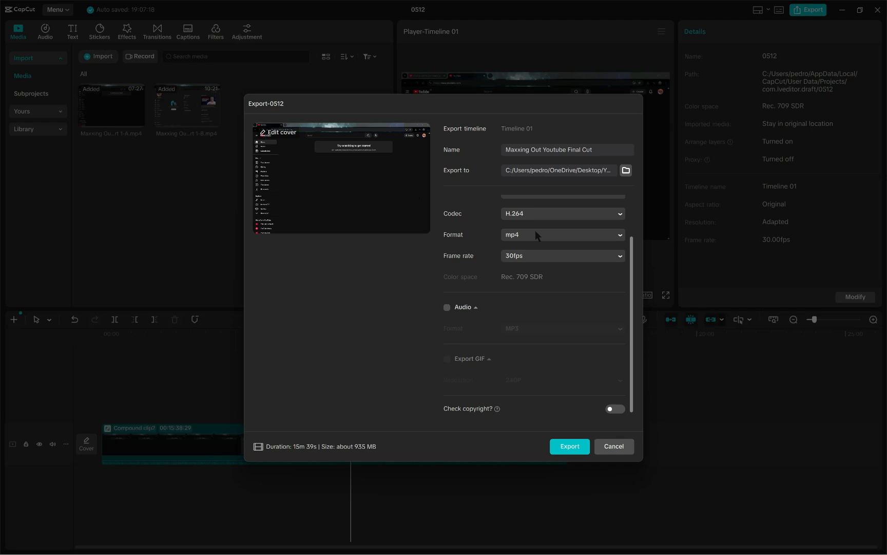
click(566, 446)
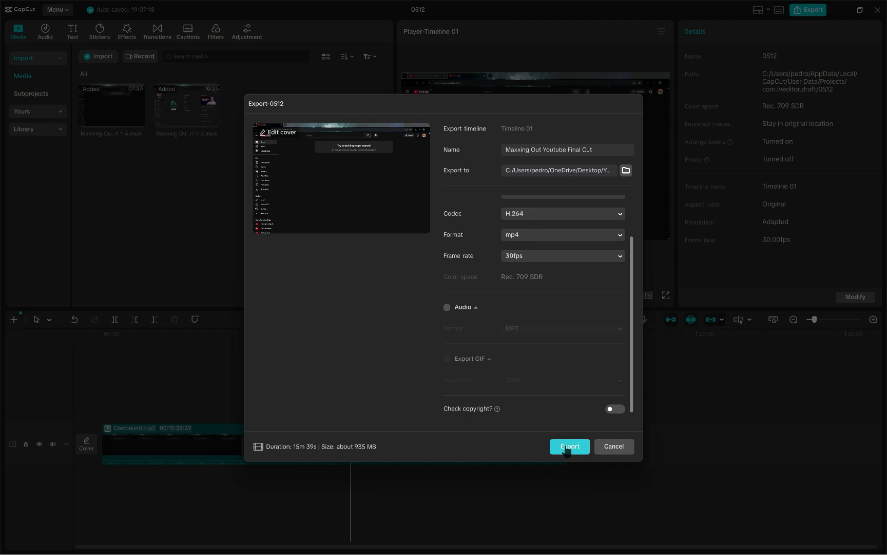